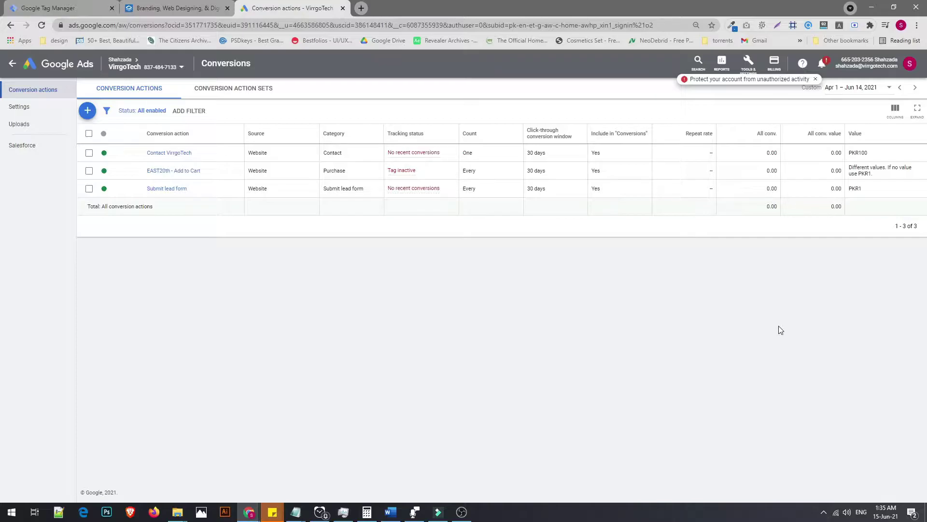
Step: Switch to the VirrgoTech website and fill in the contact form's name as Name and a test e-mail address
left_click(198, 9)
scroll(421, 292, "down", 15)
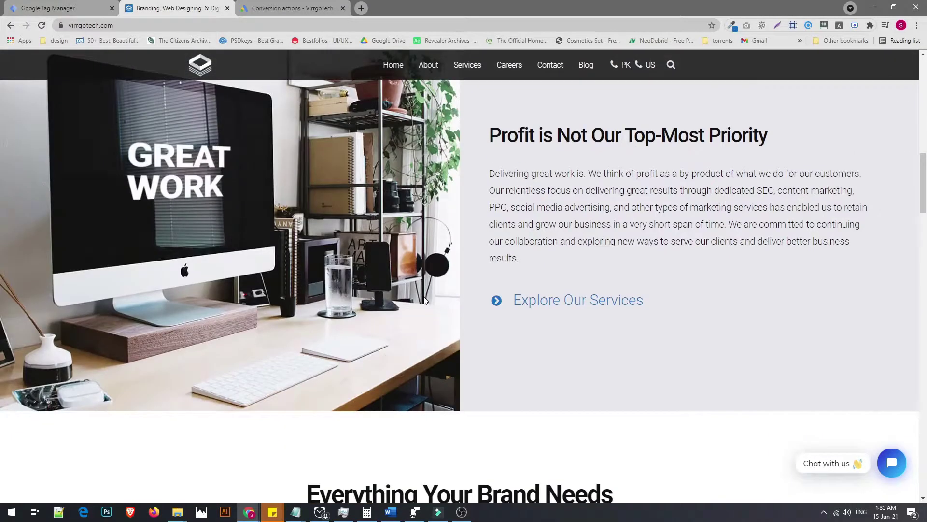
scroll(424, 300, "down", 20)
scroll(429, 303, "down", 9)
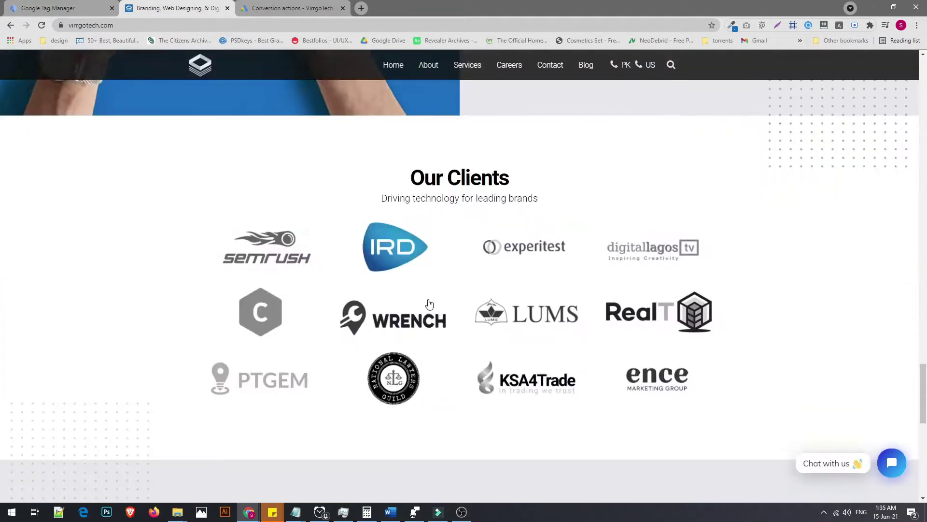
left_click(571, 242)
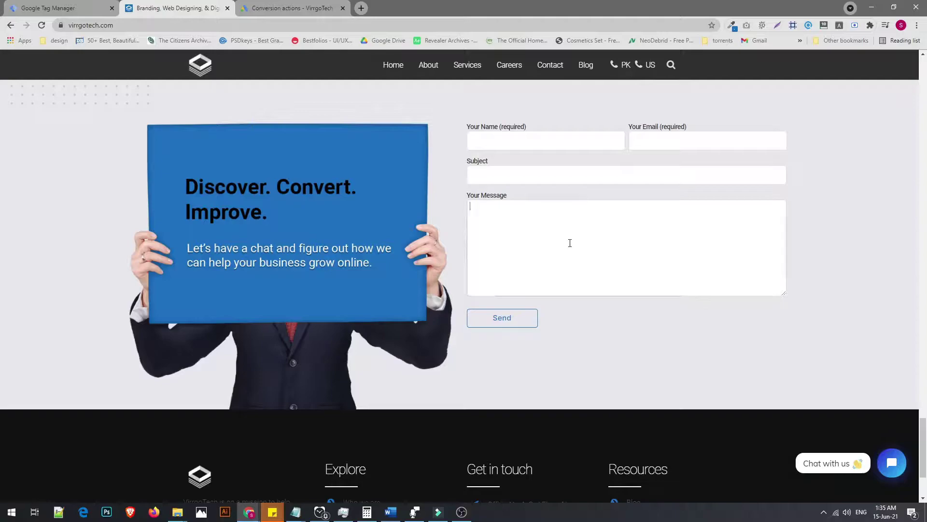
left_click(517, 145)
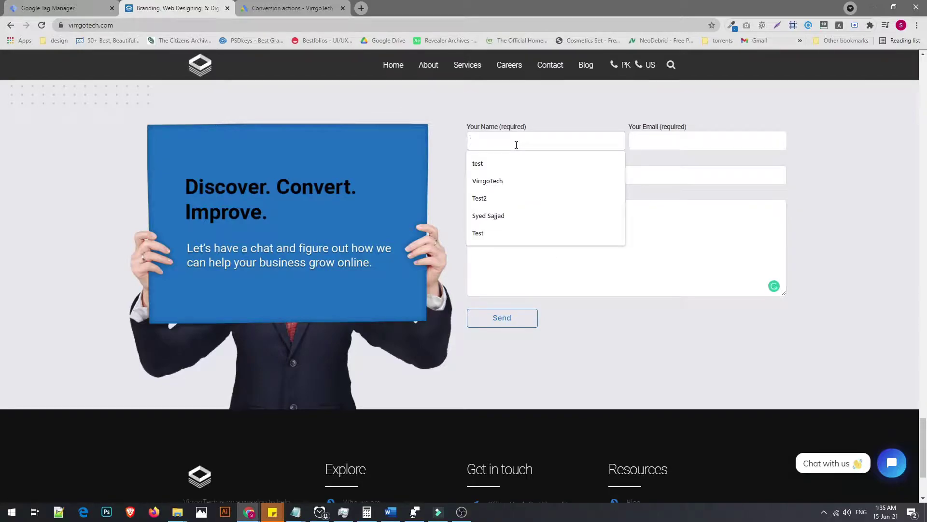
type("Te")
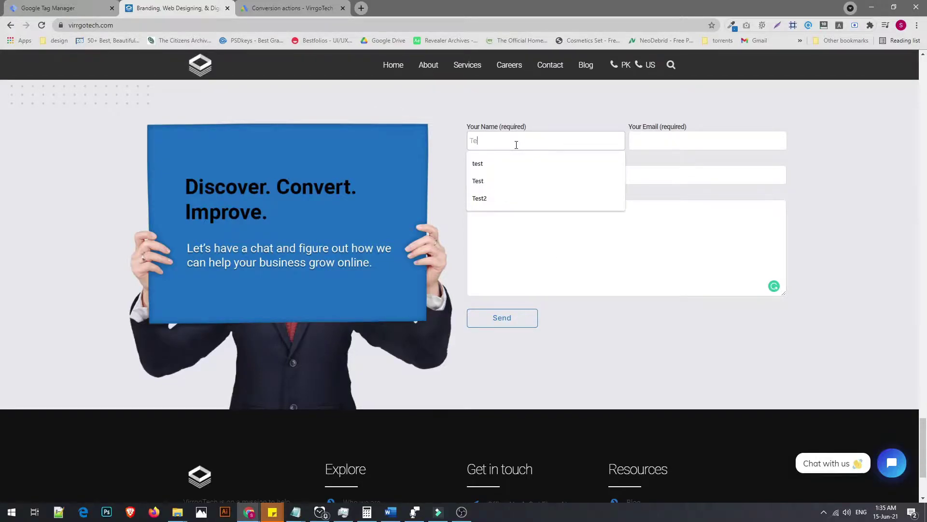
key("BackSpace")
type("Name")
key("Tab")
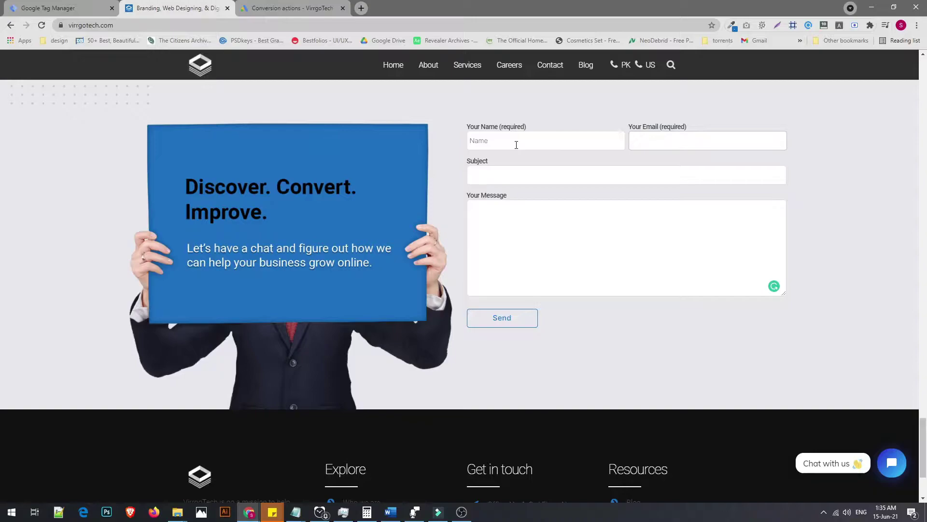
type("test@")
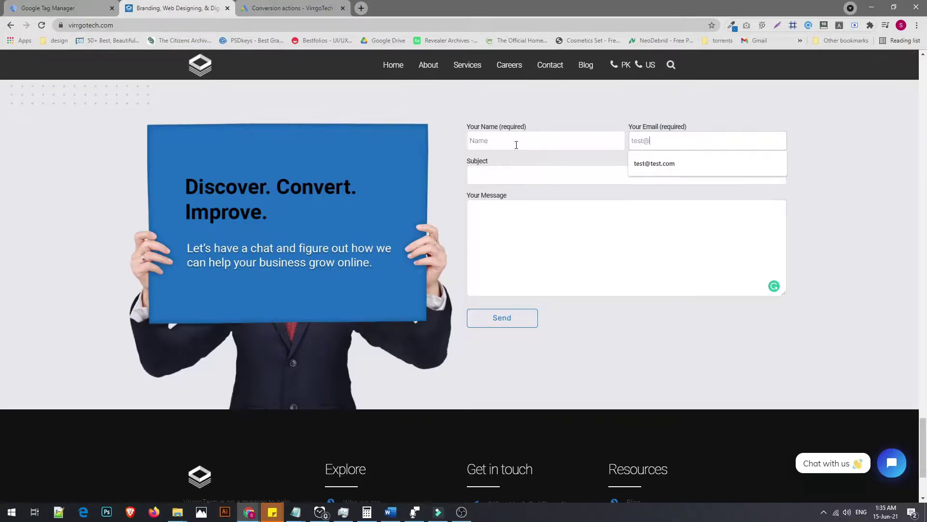
type("gmail.com")
key("Tab")
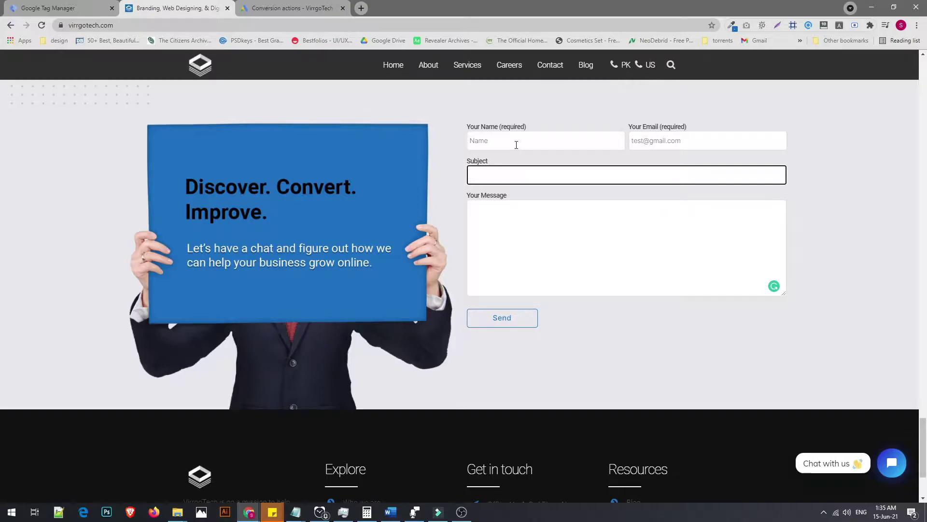
Step: Enter Subject as the contact form's subject and "some text here" as the message, and send the form
type("Subject")
key("Tab")
type("some text ")
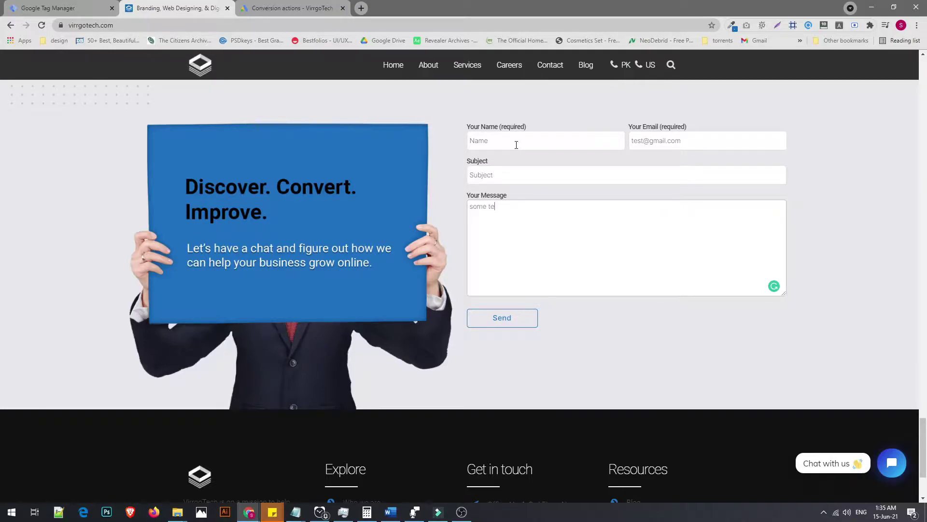
type("here")
left_click(516, 321)
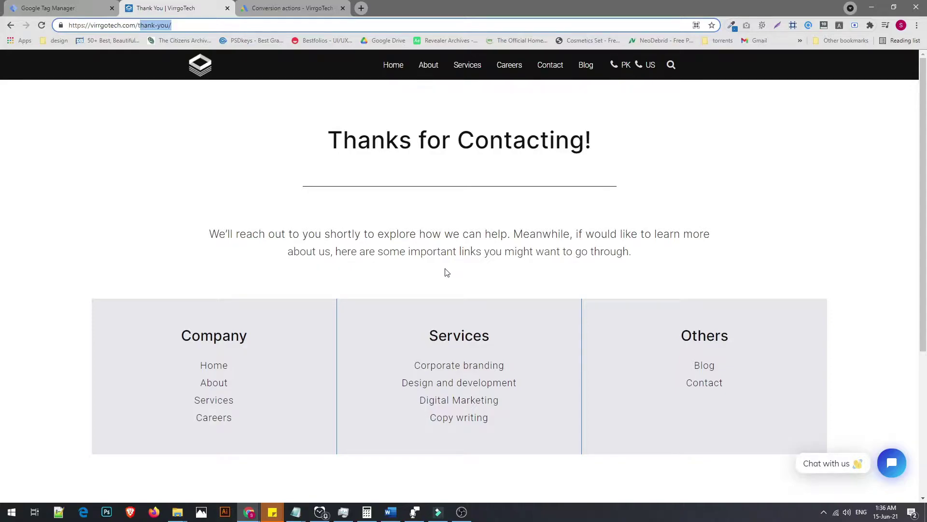
Step: Return from the thank-you page to the home page and examine the contact form
left_click(275, 6)
left_click(169, 7)
left_click(285, 6)
left_click(160, 7)
left_click(10, 25)
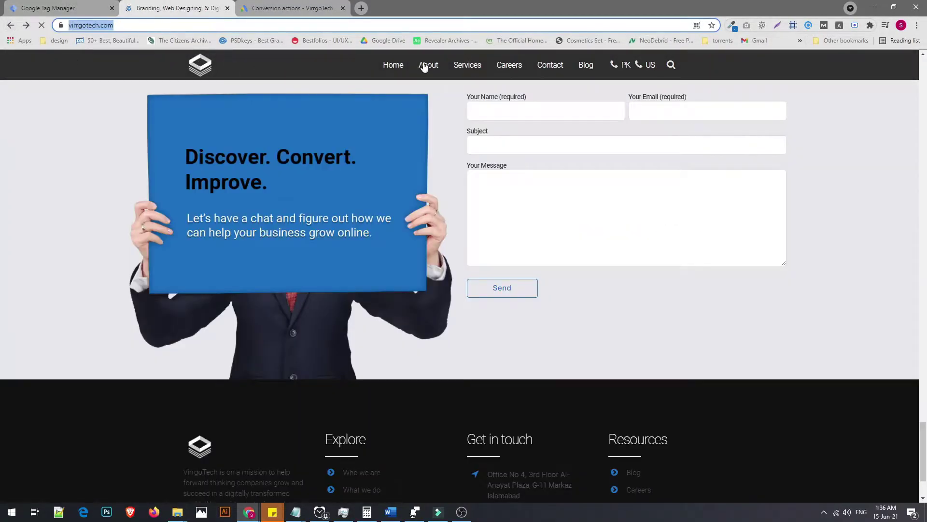
scroll(344, 238, "down", 3)
scroll(343, 241, "up", 3)
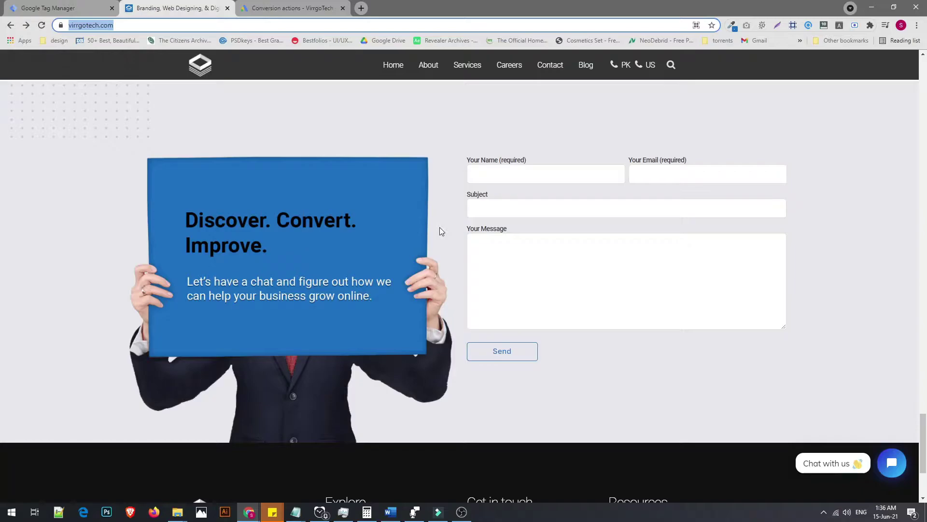
Step: In Google Ads, start a new website conversion action with the Submit lead form category
left_click(291, 6)
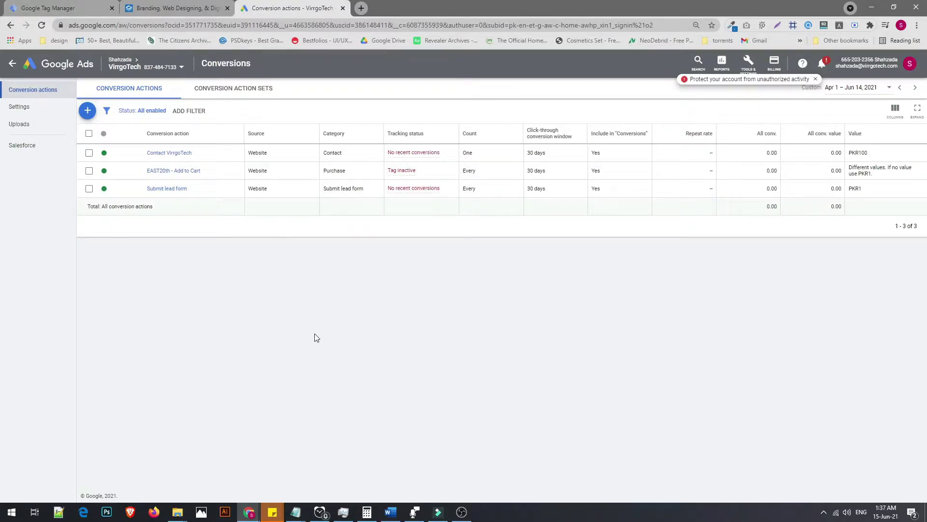
left_click(47, 8)
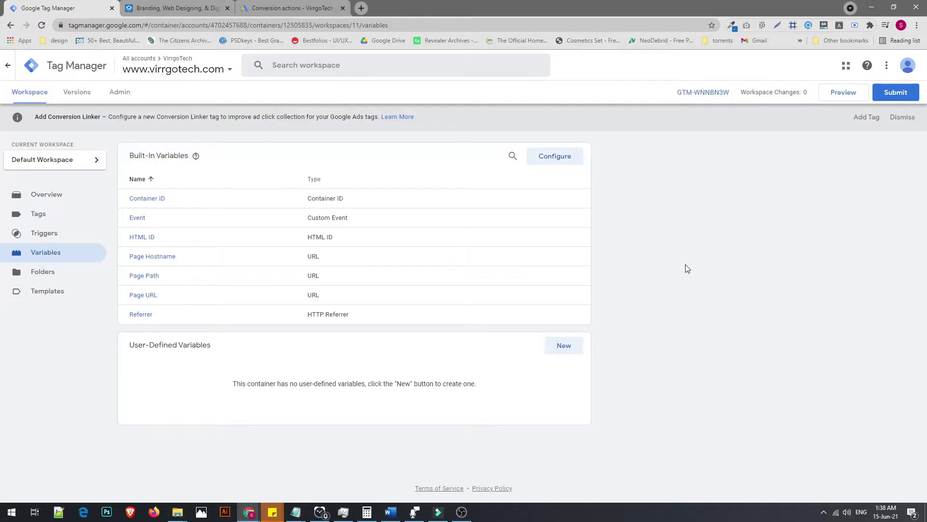
left_click(273, 11)
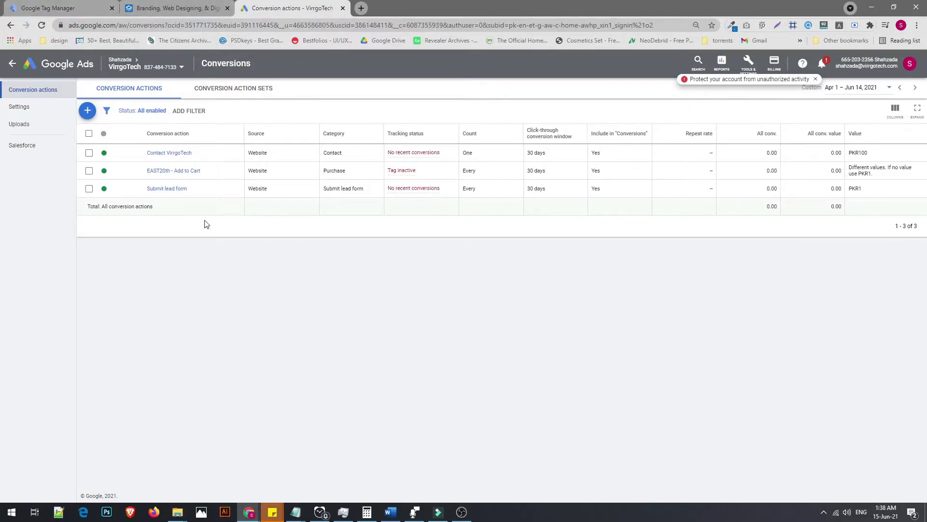
left_click(88, 111)
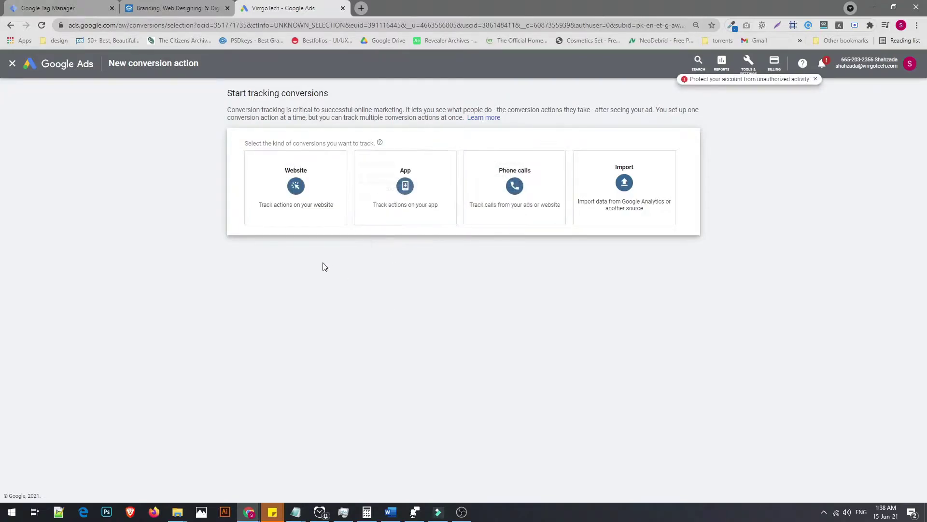
left_click(290, 181)
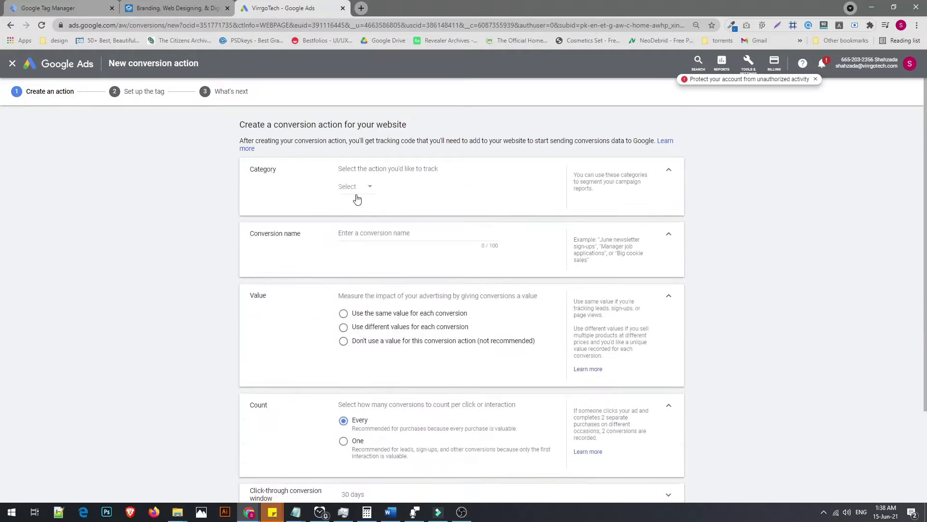
left_click(363, 188)
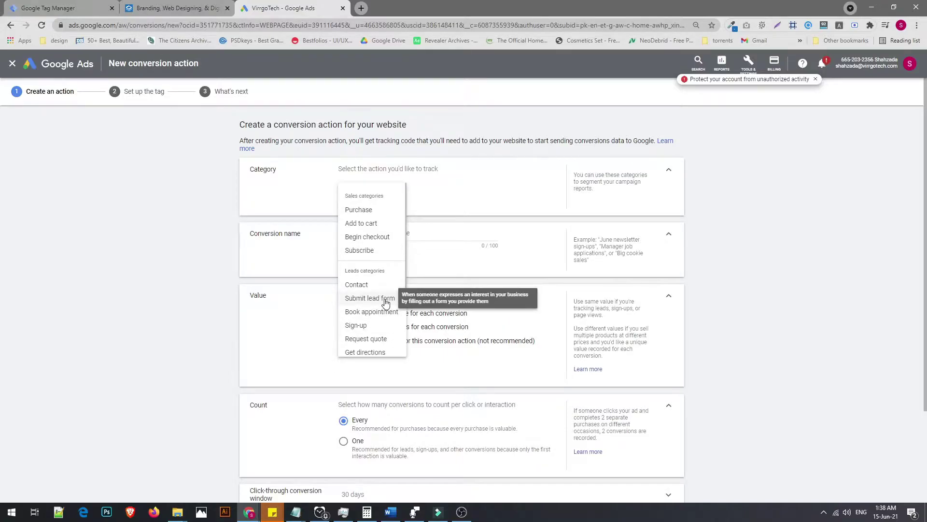
left_click(370, 298)
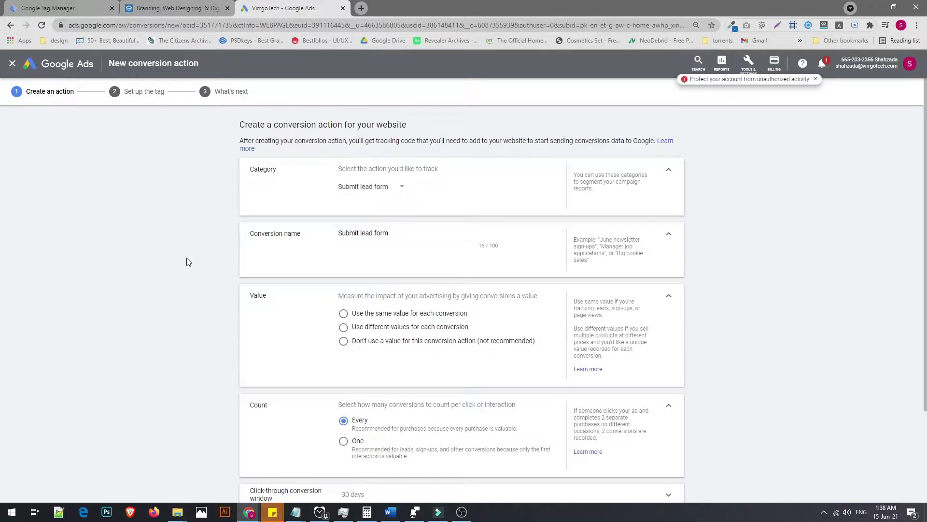
Step: Set the conversion value to be the same for each conversion and try to create the action as Submit lead form
left_click(407, 233)
scroll(193, 259, "down", 1)
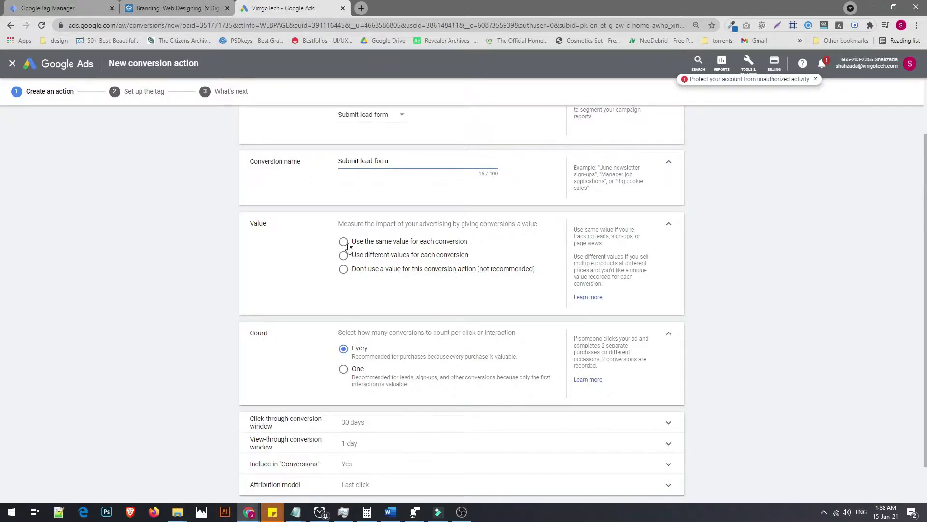
left_click(348, 245)
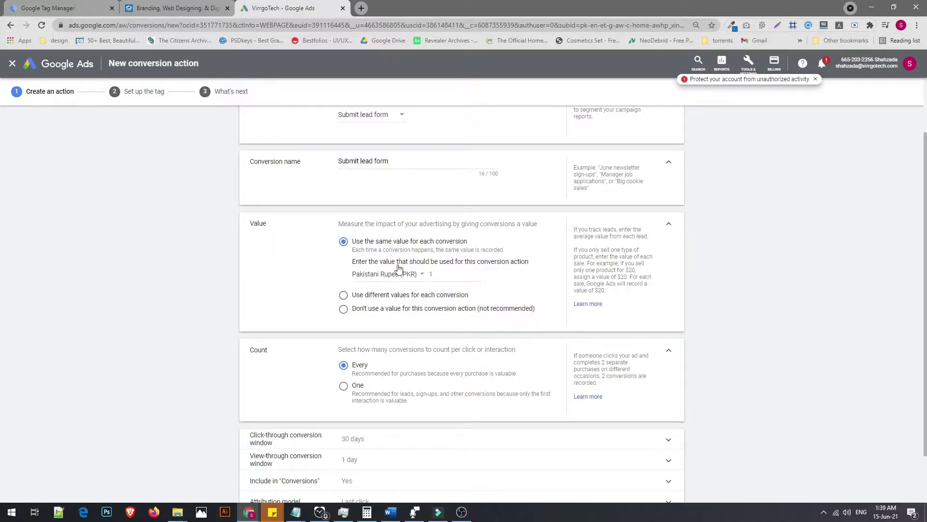
scroll(234, 297, "down", 2)
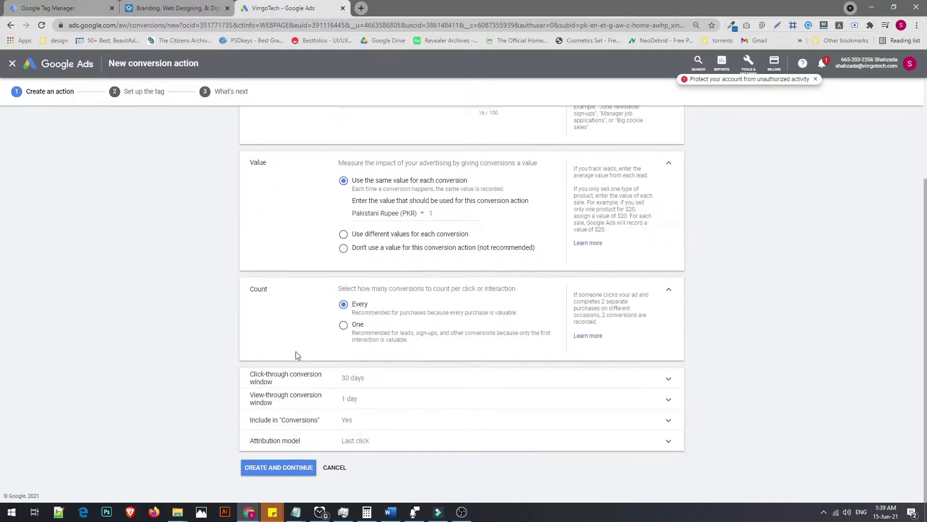
left_click(292, 472)
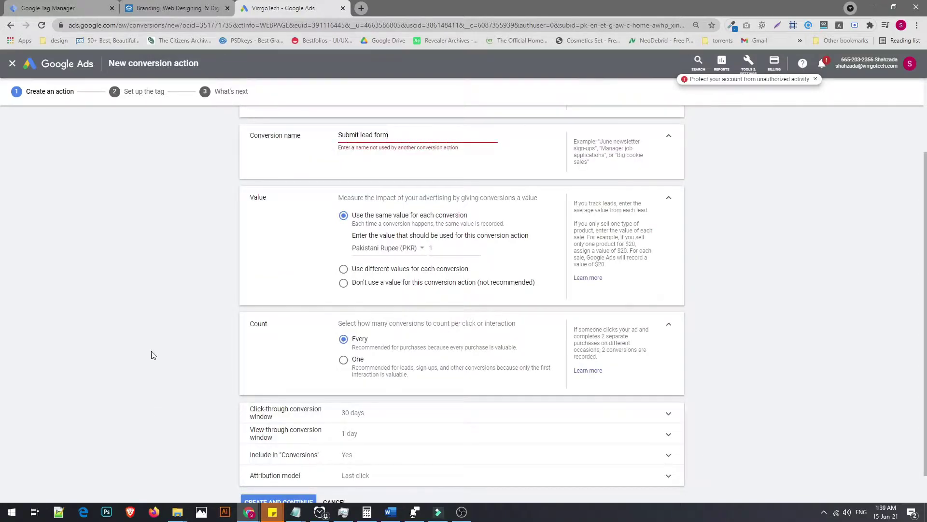
Step: Rename the conversion action as Click Even Tracking and create it
left_click(392, 140)
key("shift+Home")
type("Click Event")
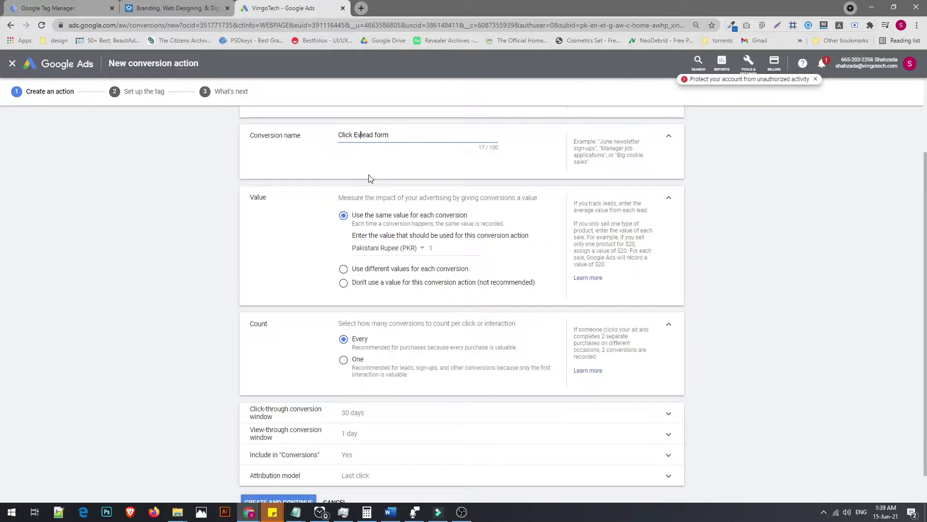
key("shift+Left")
key("Right")
key("shift+Left")
type("L")
key("Delete")
key("shift+End")
key("BackSpace")
type("tra")
key("BackSpace")
key("BackSpace")
key("BackSpace")
type("Tracking")
scroll(372, 181, "down", 1)
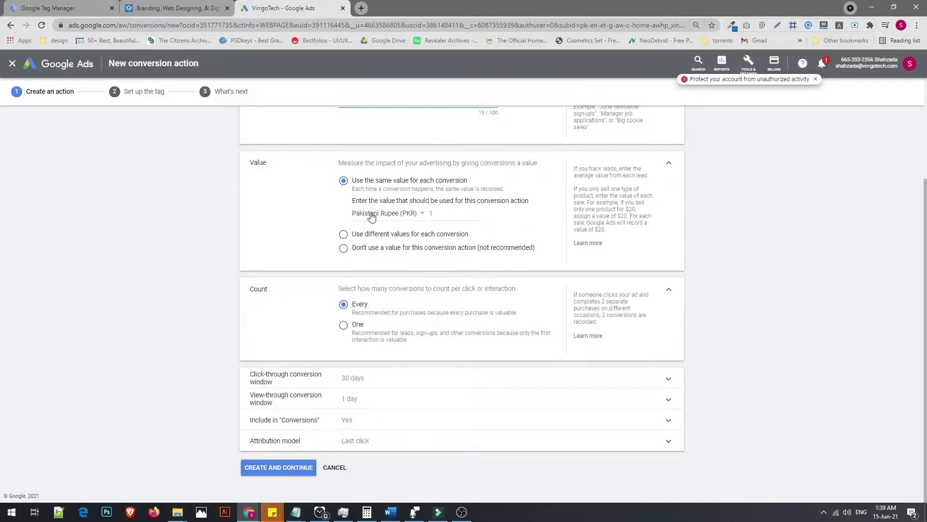
left_click(290, 471)
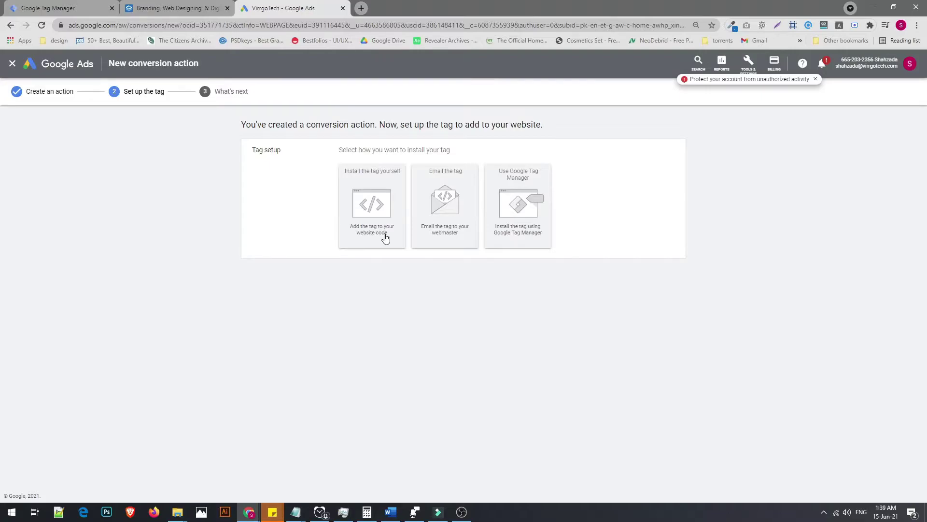
Step: Choose Google Tag Manager as the tag installation method and examine the conversion ID and conversion label
left_click(544, 205)
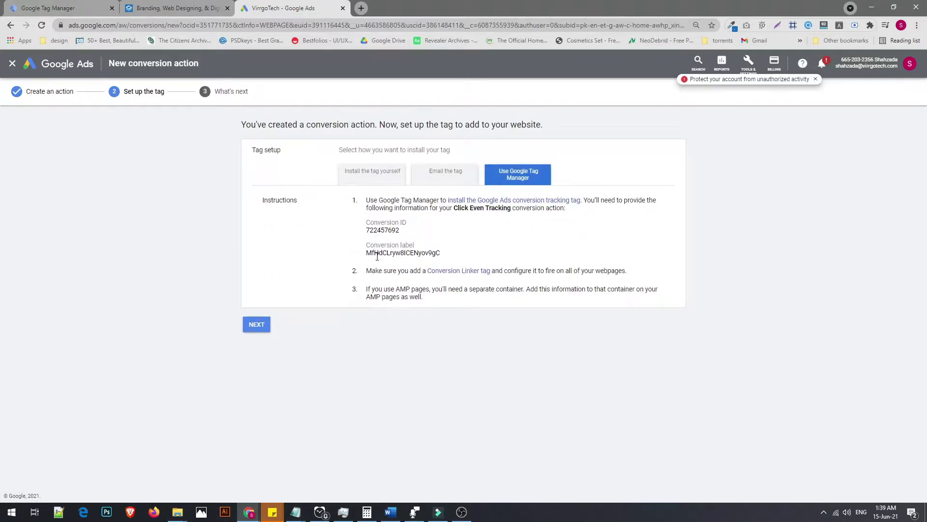
left_click_drag(468, 260, 363, 231)
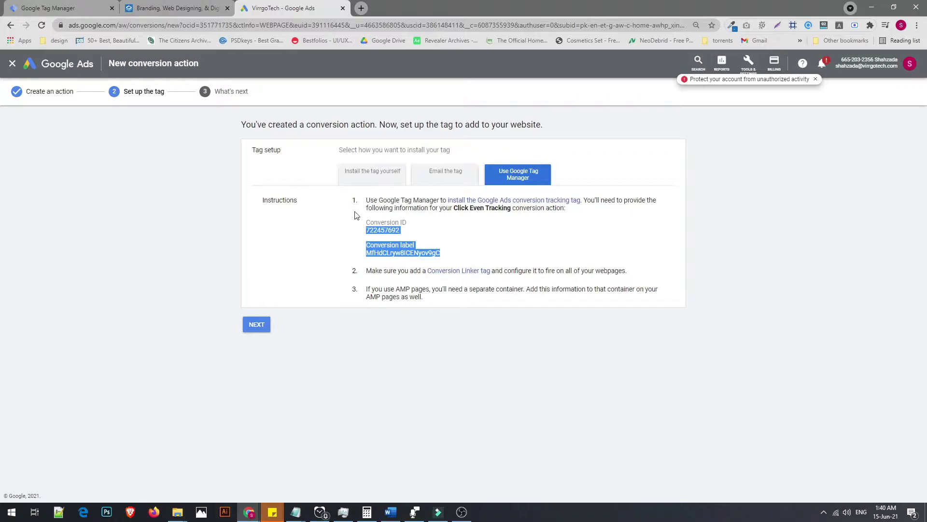
left_click(368, 225)
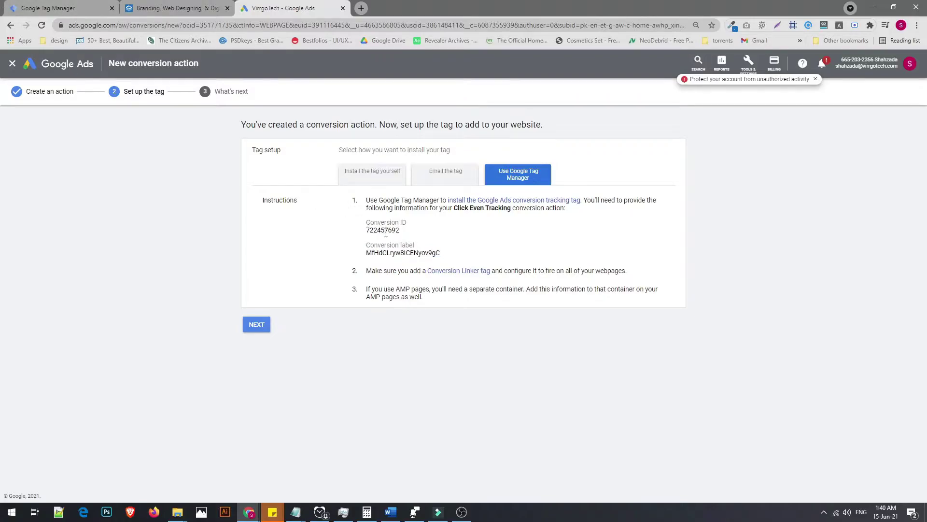
Step: In Google Tag Manager, enable the built-in variables Click Classes, Click ID, Click Text and Click URL
left_click(47, 6)
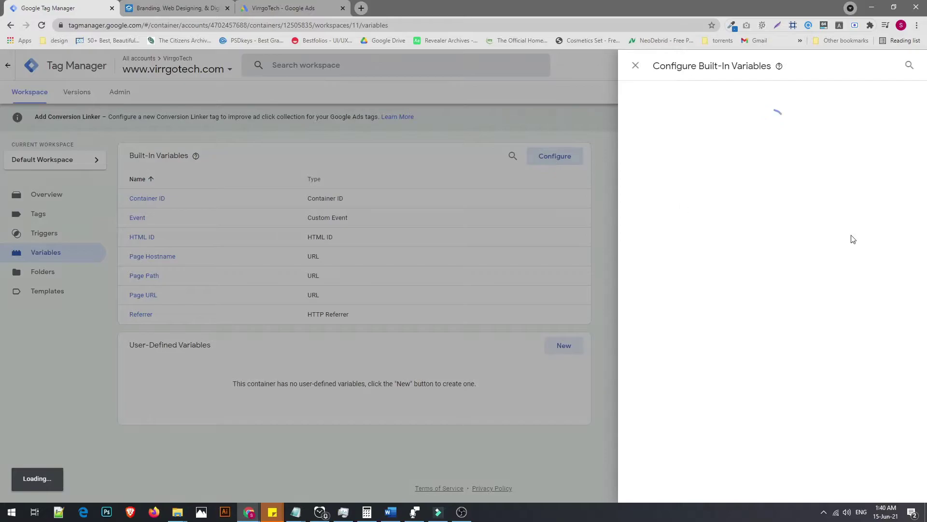
scroll(814, 283, "down", 5)
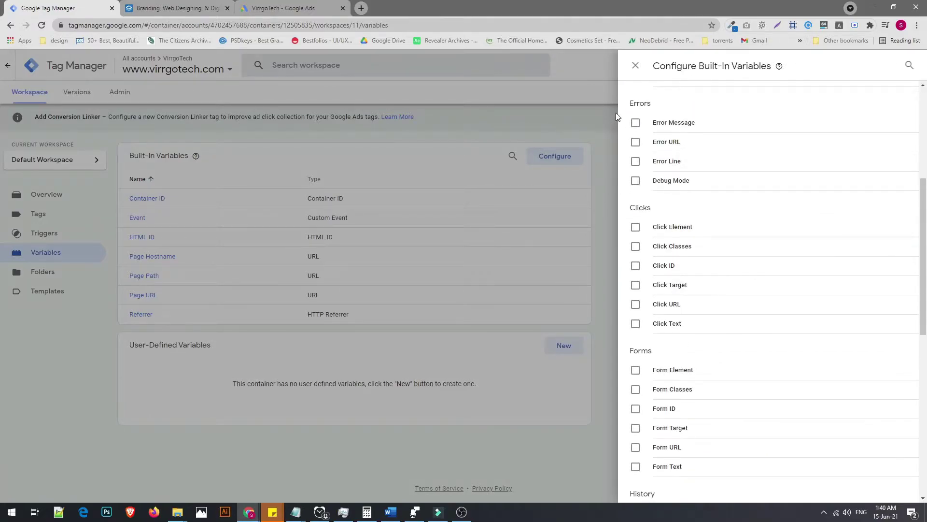
left_click(636, 247)
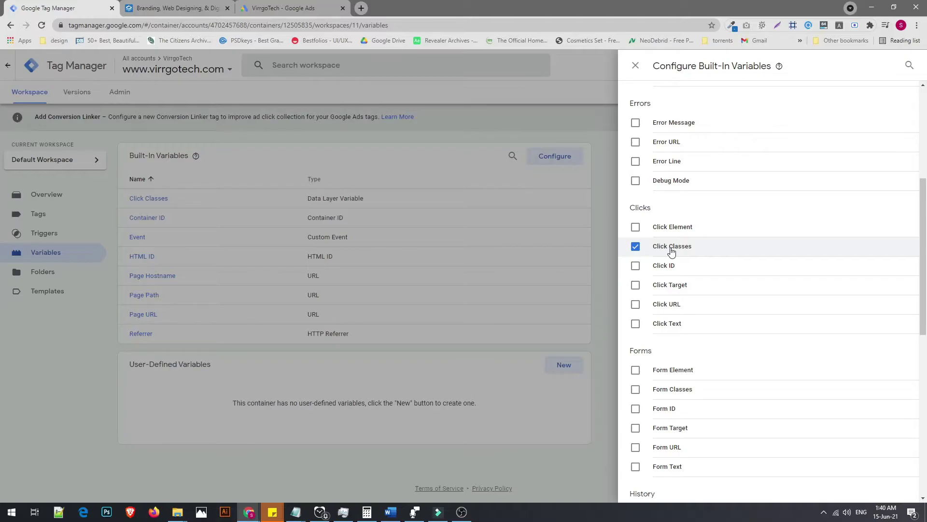
left_click(638, 268)
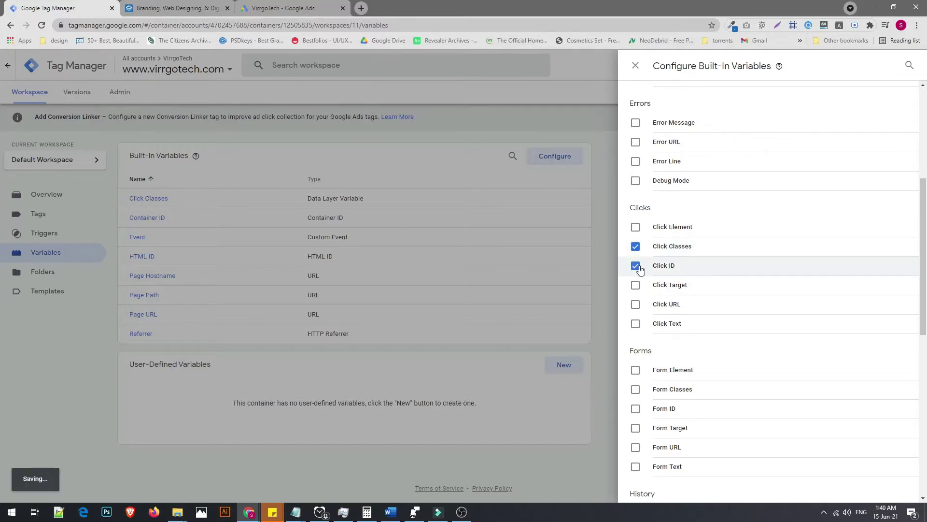
left_click(639, 326)
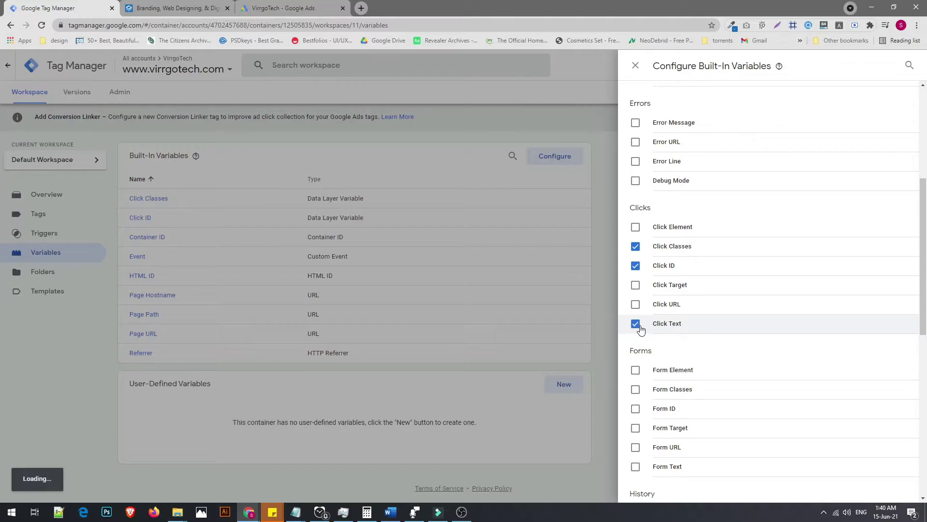
left_click(636, 304)
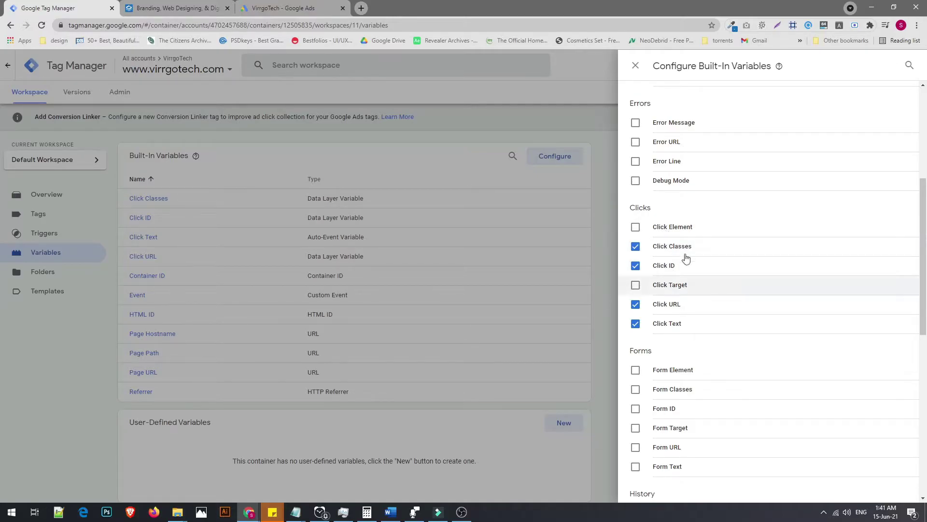
Step: Close the built-in variables configuration and start a new trigger of the click type All Elements
scroll(739, 291, "down", 9)
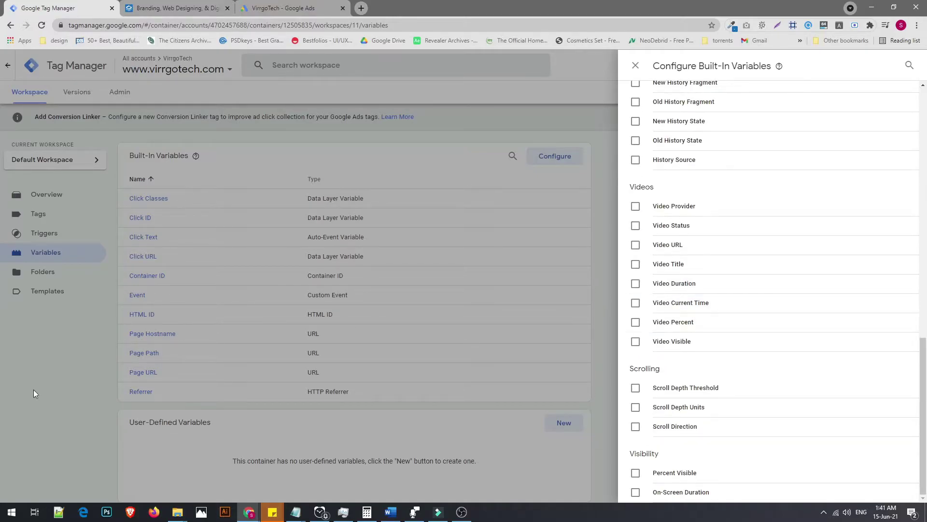
left_click(125, 409)
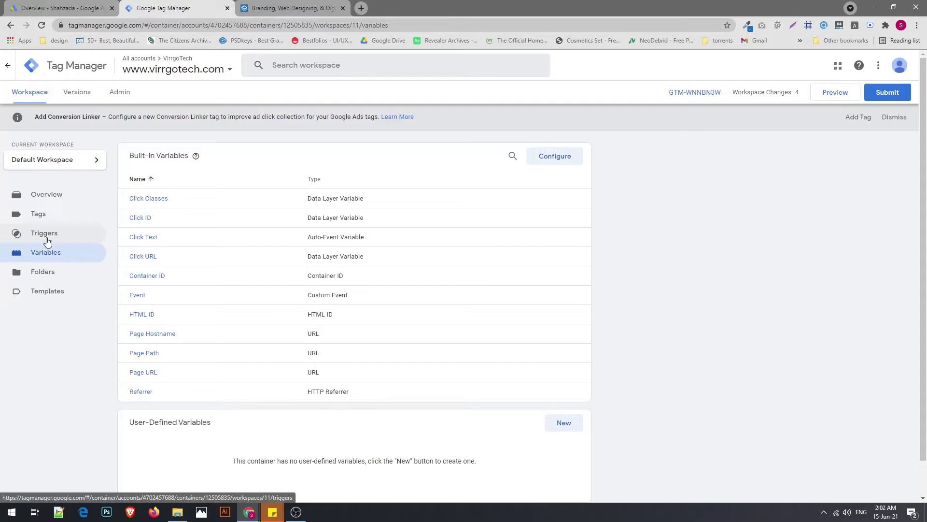
left_click(47, 242)
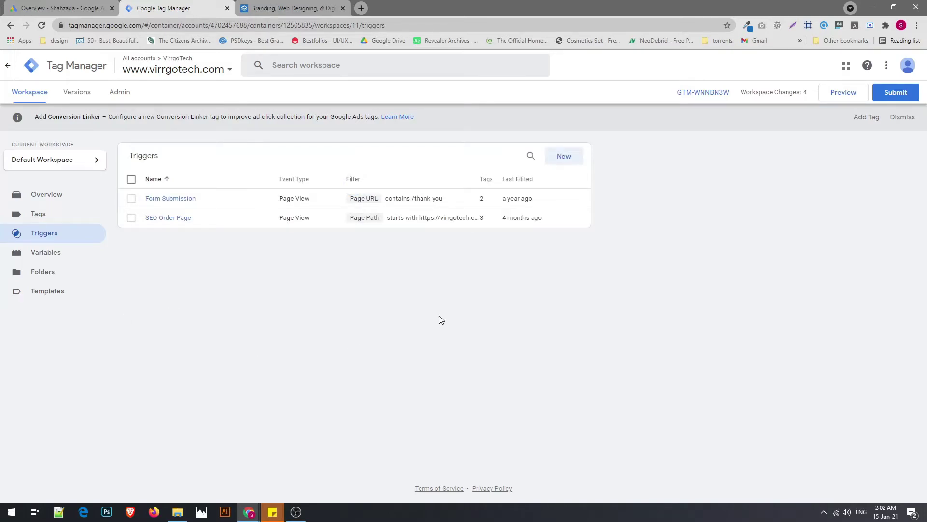
left_click(568, 158)
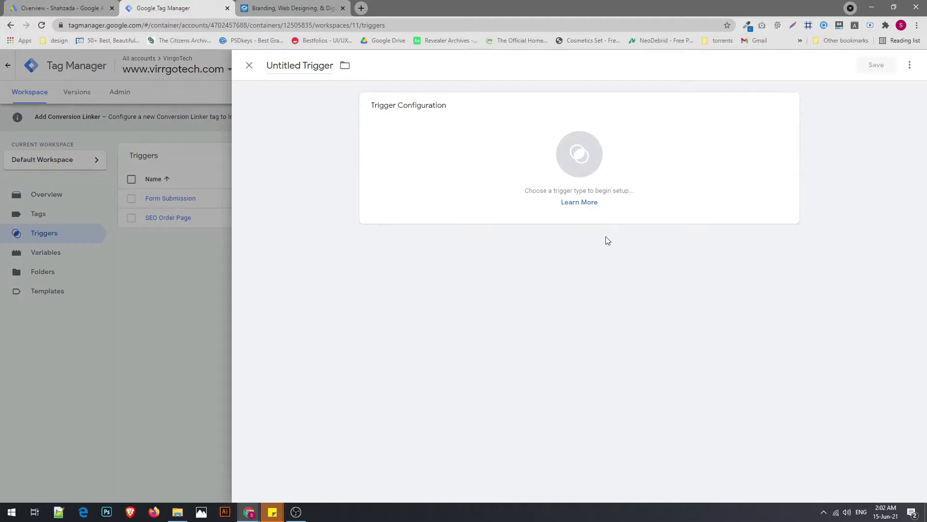
left_click(630, 150)
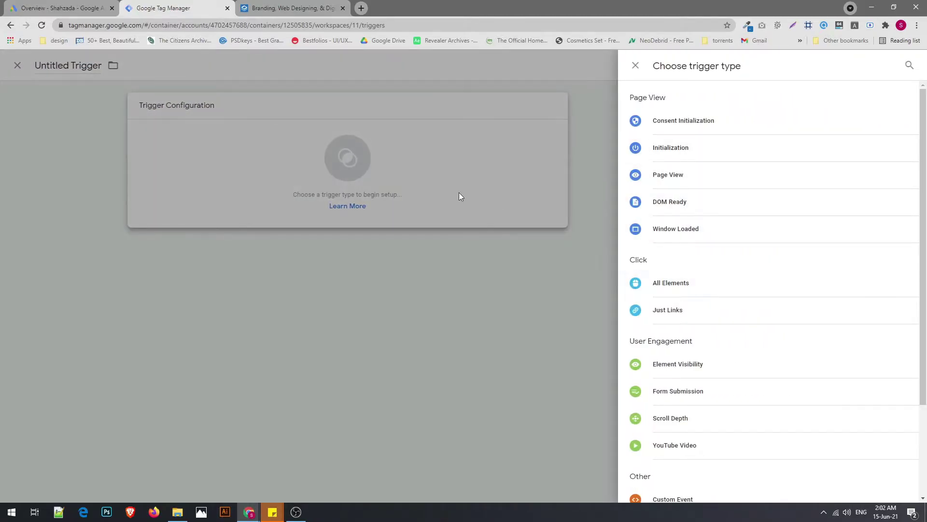
left_click(698, 288)
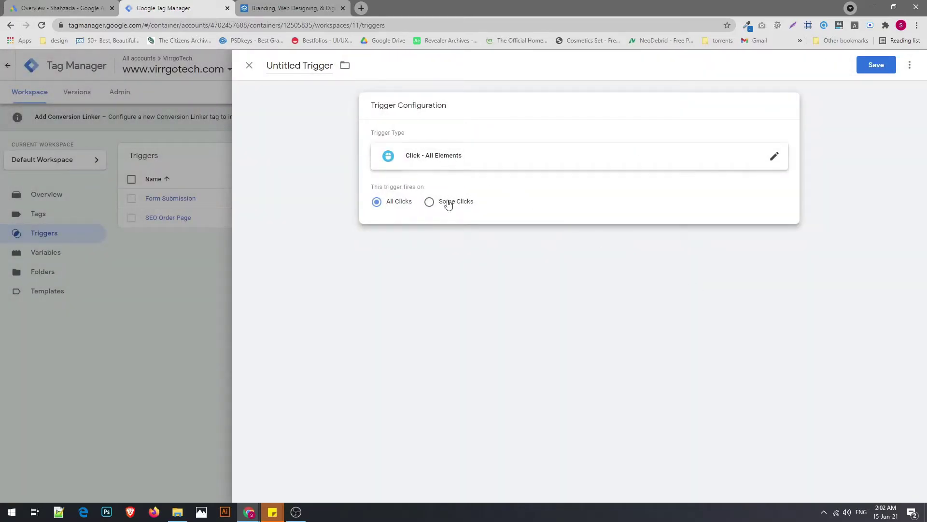
Step: Set the new trigger to fire on Some Clicks
left_click(429, 203)
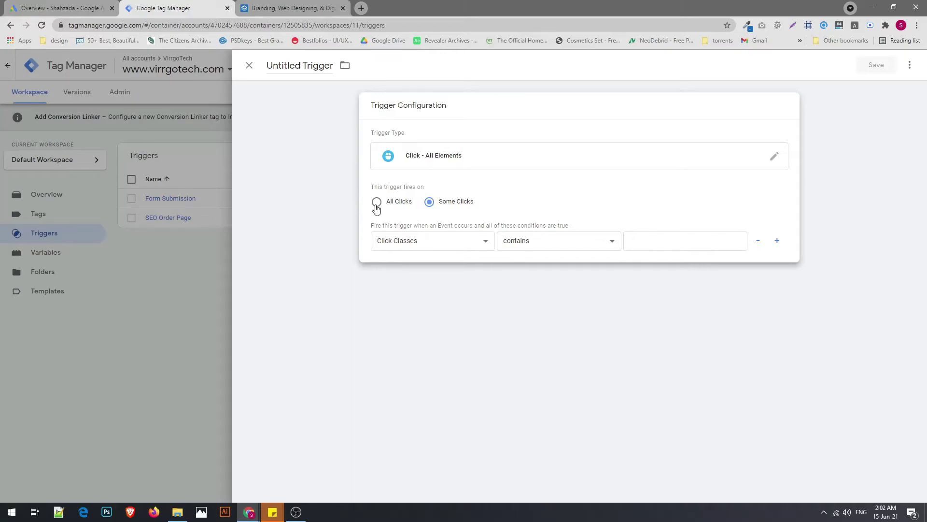
left_click(429, 202)
left_click(647, 240)
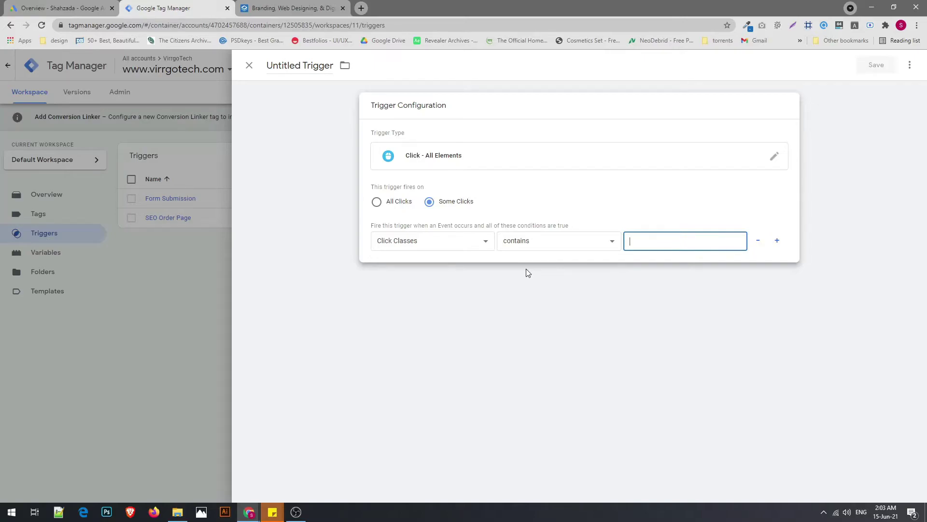
Step: Switch to the VirrgoTech website and examine the contact form with its Send button
key("ctrl+Tab")
scroll(441, 327, "down", 6)
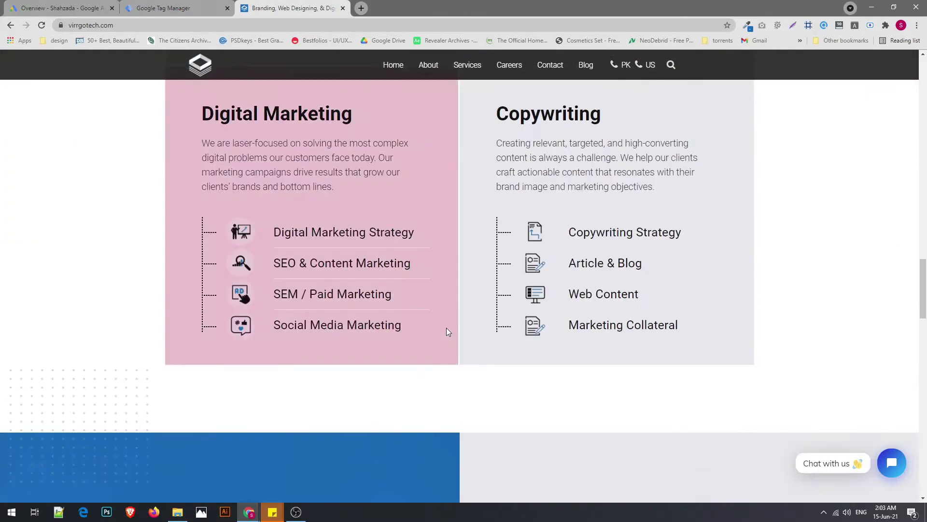
scroll(447, 329, "down", 15)
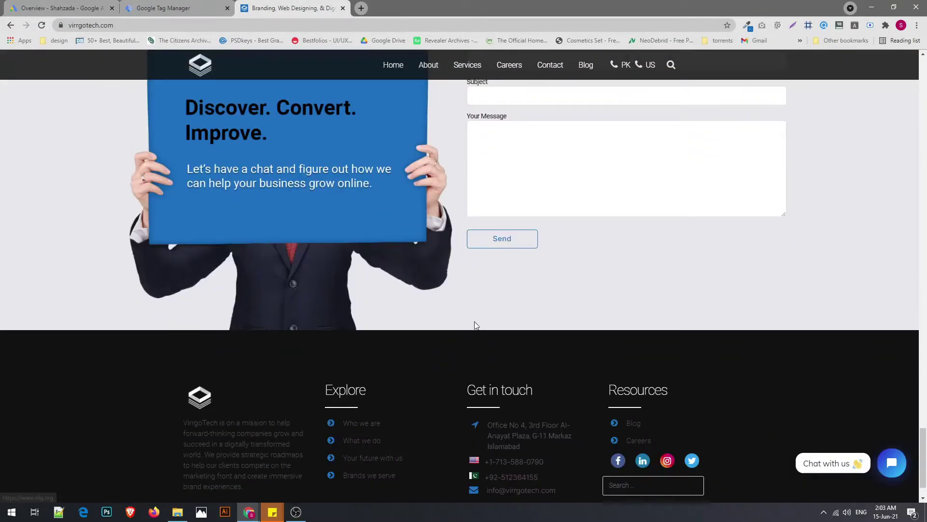
scroll(475, 325, "up", 3)
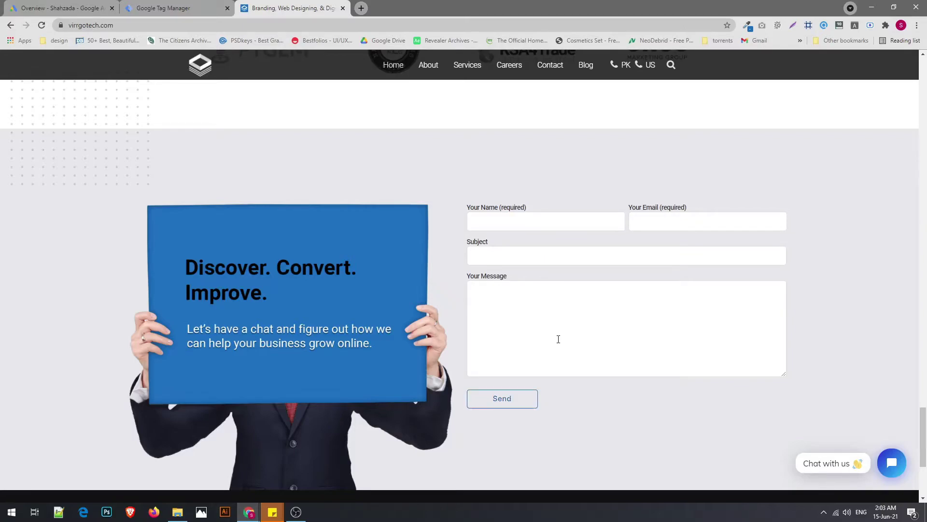
scroll(548, 366, "down", 2)
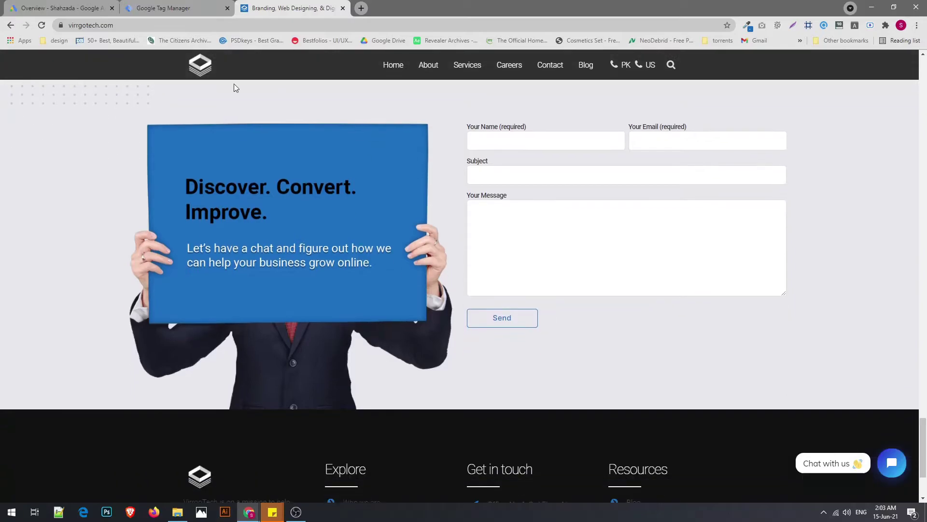
Step: Return to Google Tag Manager and choose Click Classes as the variable of the trigger's firing condition
left_click(145, 10)
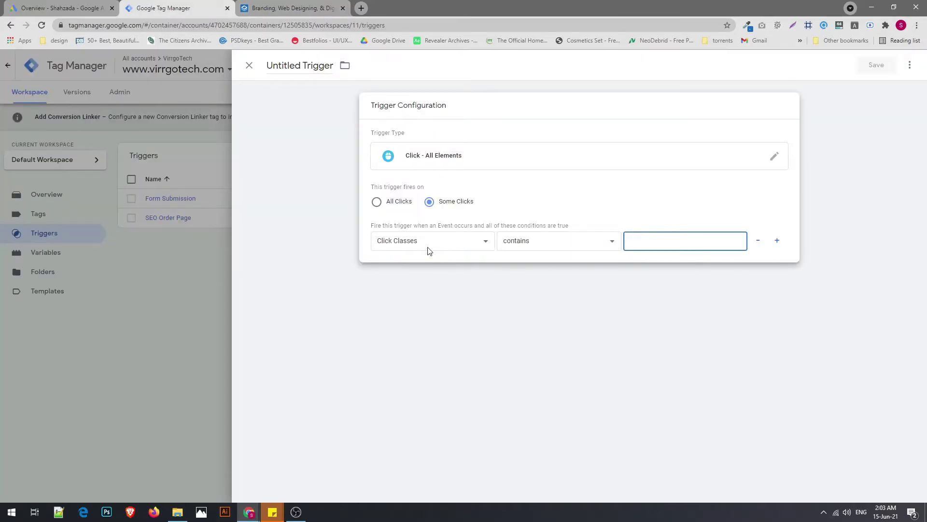
left_click(416, 241)
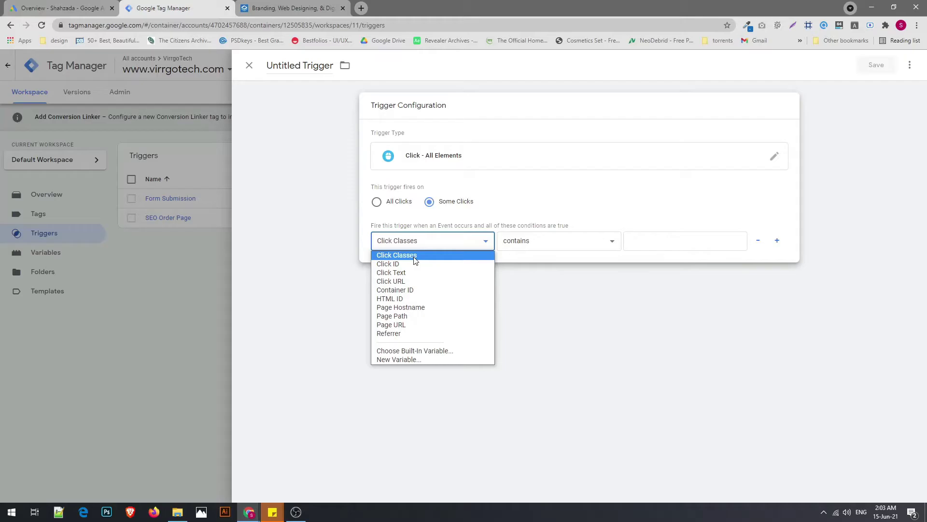
left_click(414, 257)
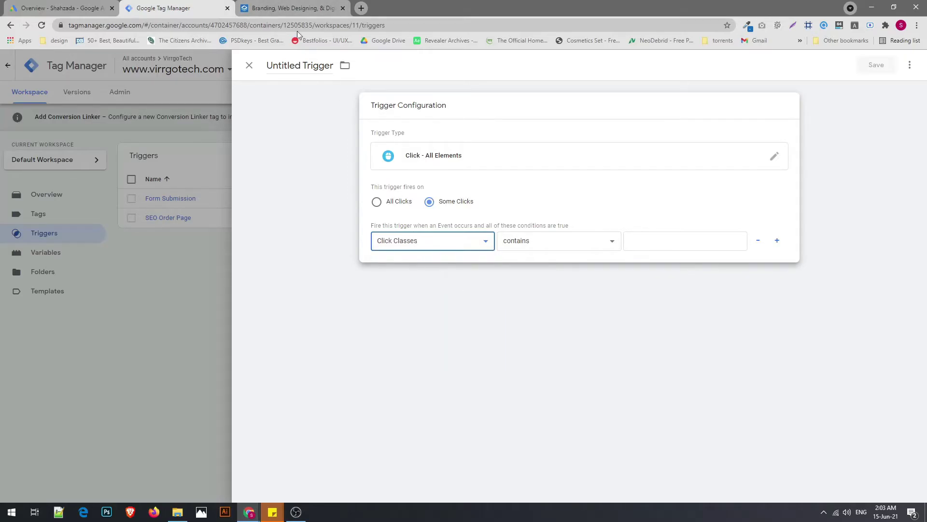
Step: On the VirrgoTech website, inspect the HTML of the contact form's Send button
left_click(290, 8)
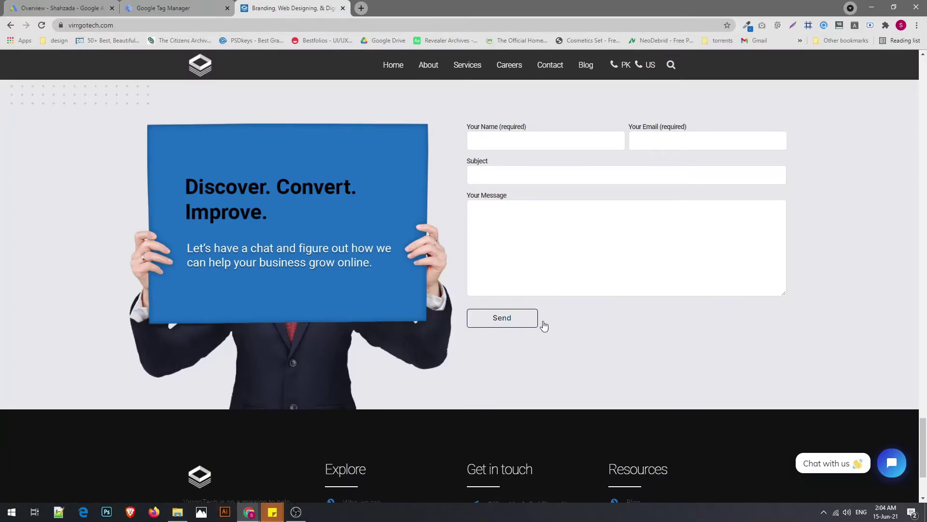
right_click(494, 321)
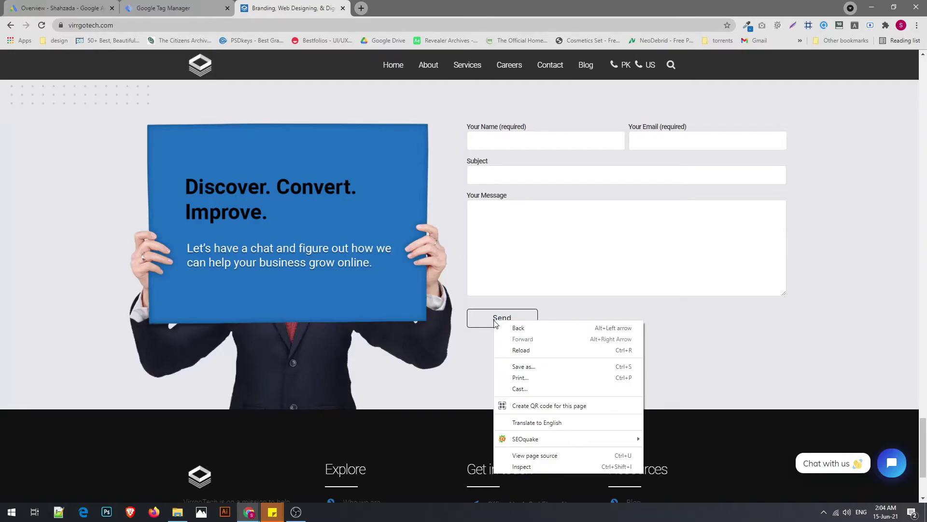
left_click(569, 467)
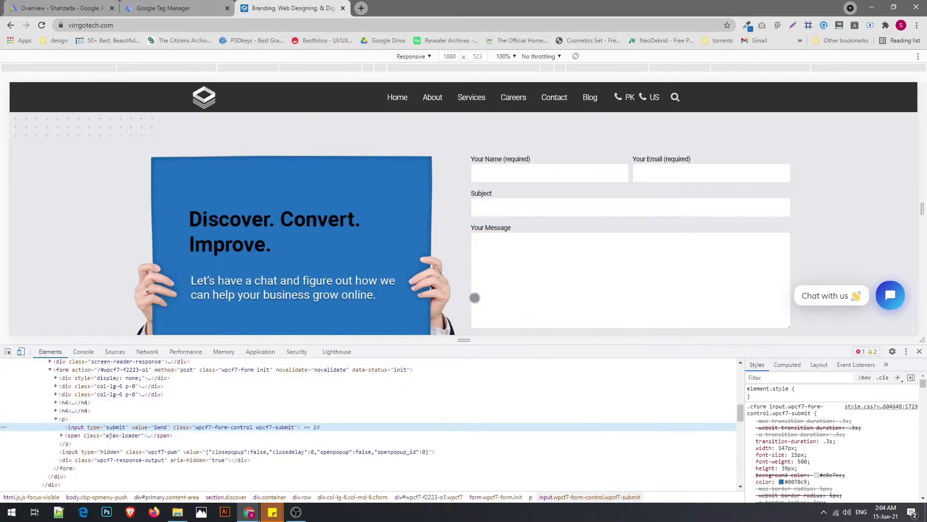
scroll(474, 298, "down", 3)
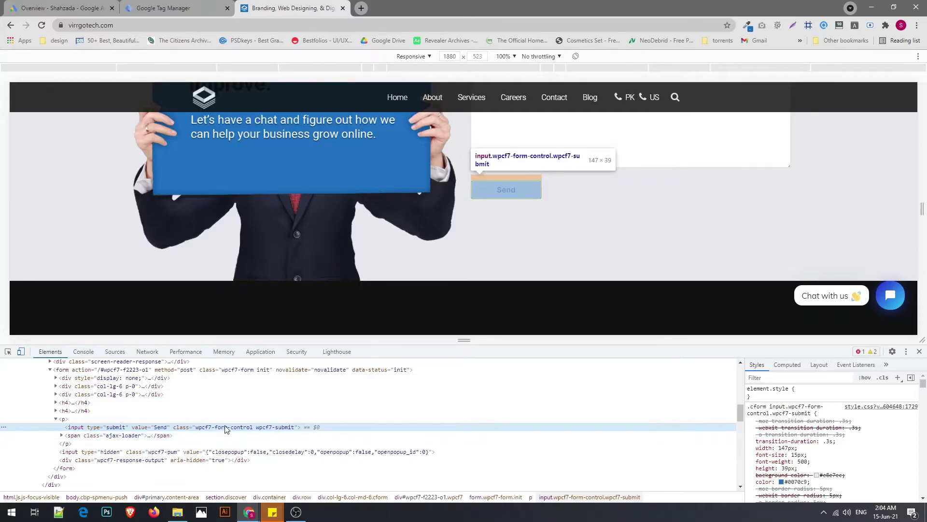
left_click(238, 428)
left_click_drag(194, 429, 276, 430)
key("Delete")
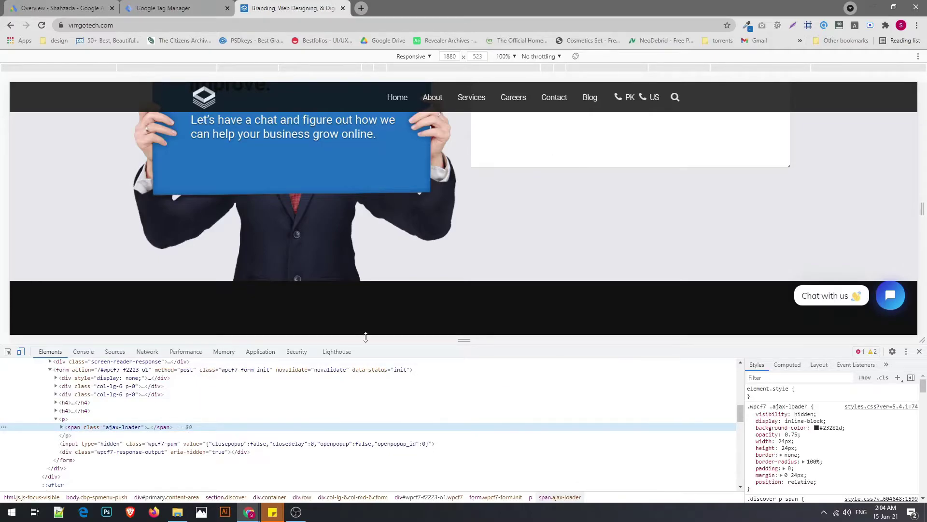
left_click(61, 427)
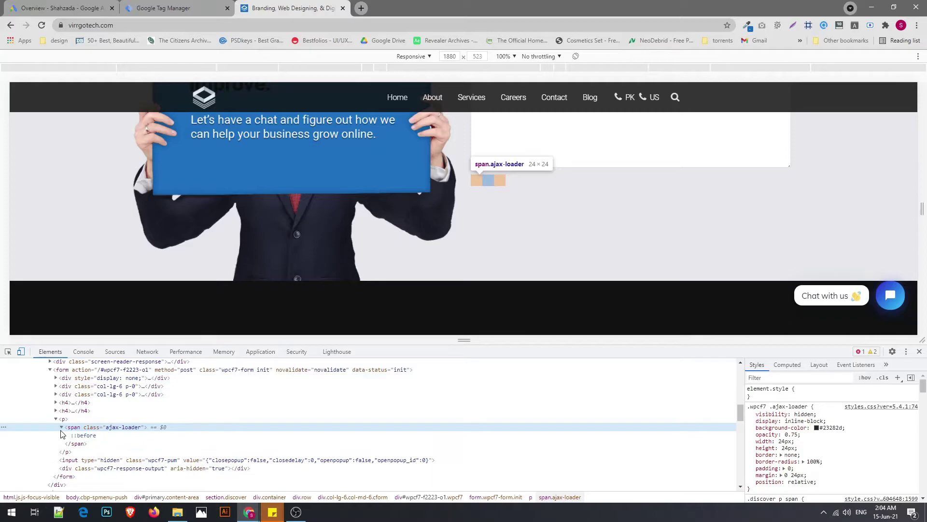
left_click(528, 28)
key("Return")
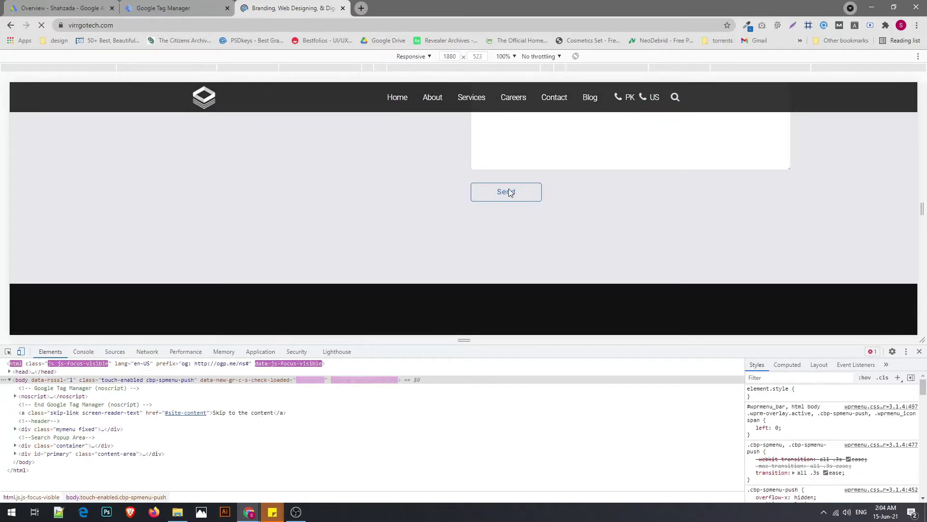
Step: Inspect the contact form's Send button again and copy its class value wpcf7-form-control wpcf7-submit
right_click(505, 195)
left_click(504, 193)
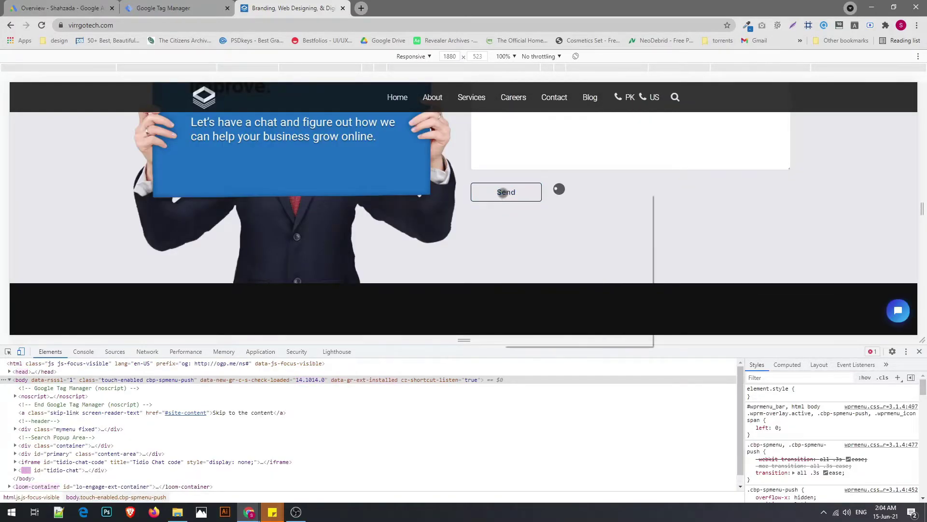
right_click(504, 193)
left_click(414, 269)
right_click(483, 197)
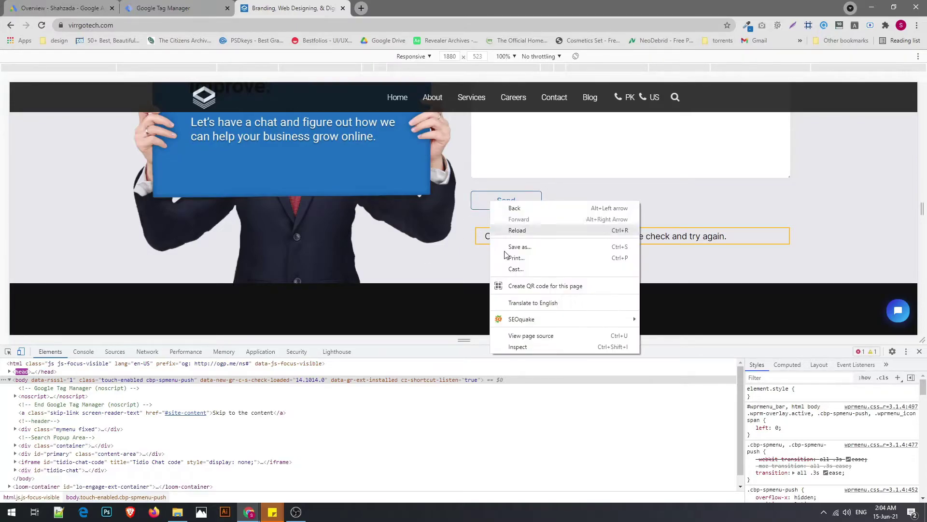
left_click(528, 346)
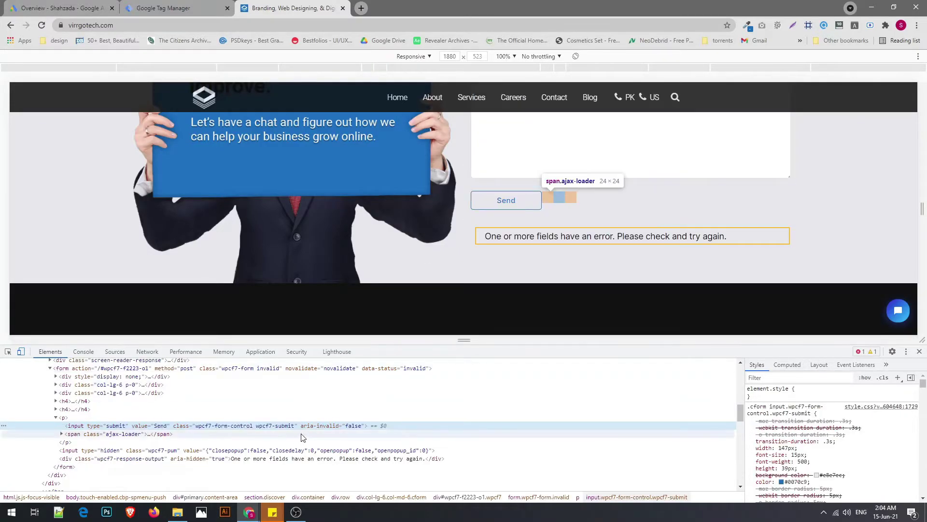
double_click(244, 426)
key("ctrl+c")
Step: Paste the copied class value into a new Notepad document and shrink the Notepad window
key("super")
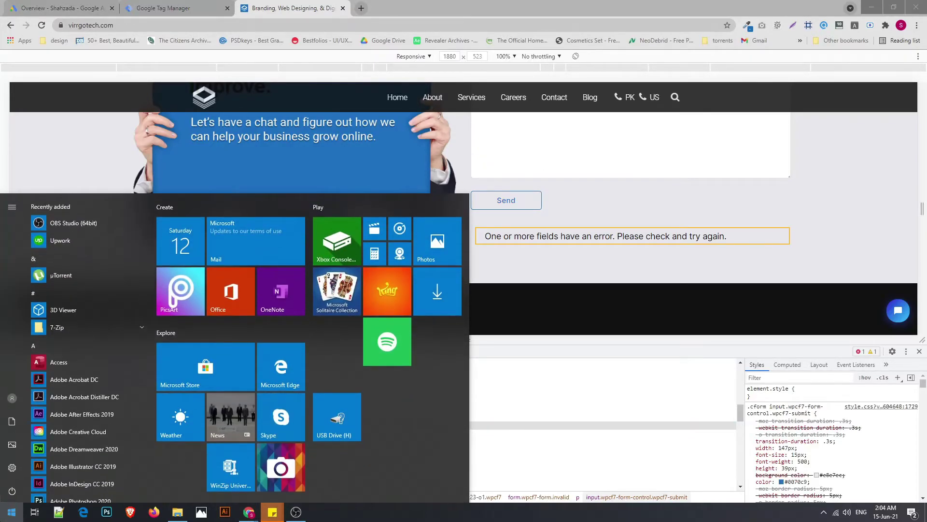
type("not")
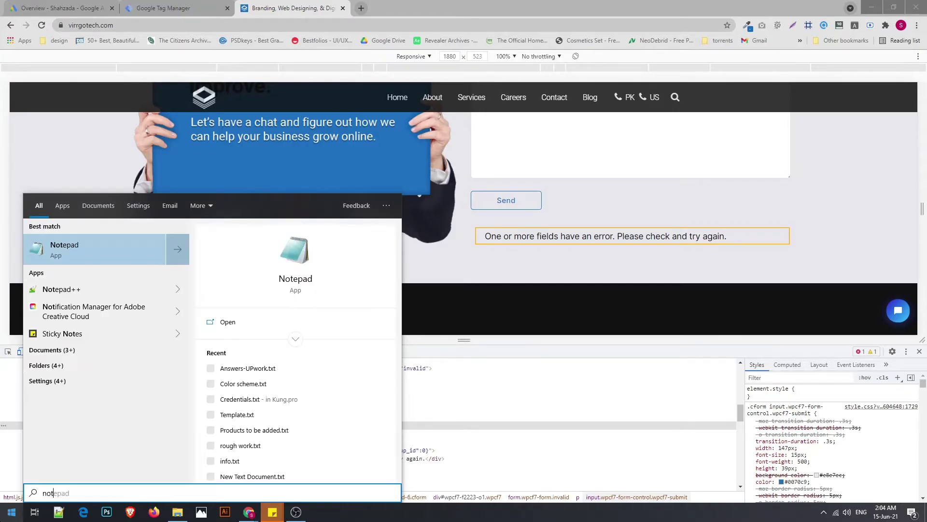
key("Return")
key("ctrl+v")
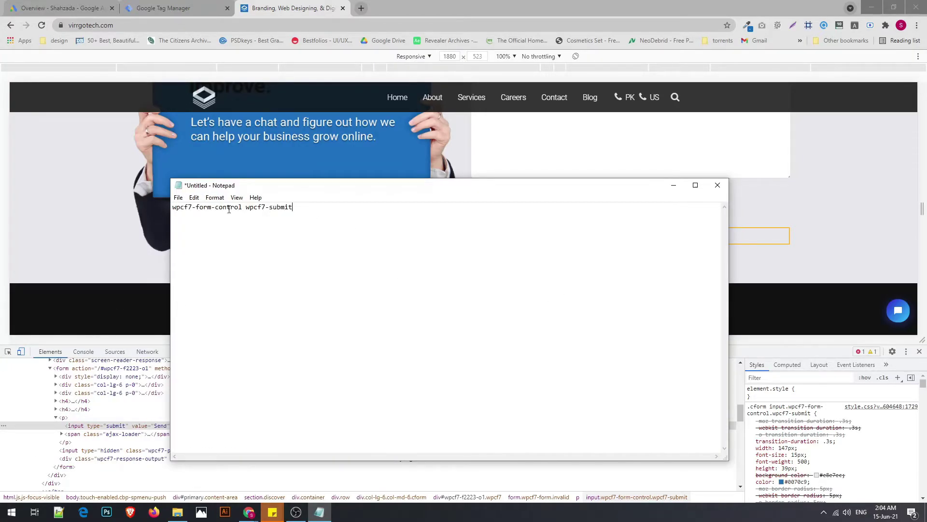
left_click_drag(171, 179, 497, 361)
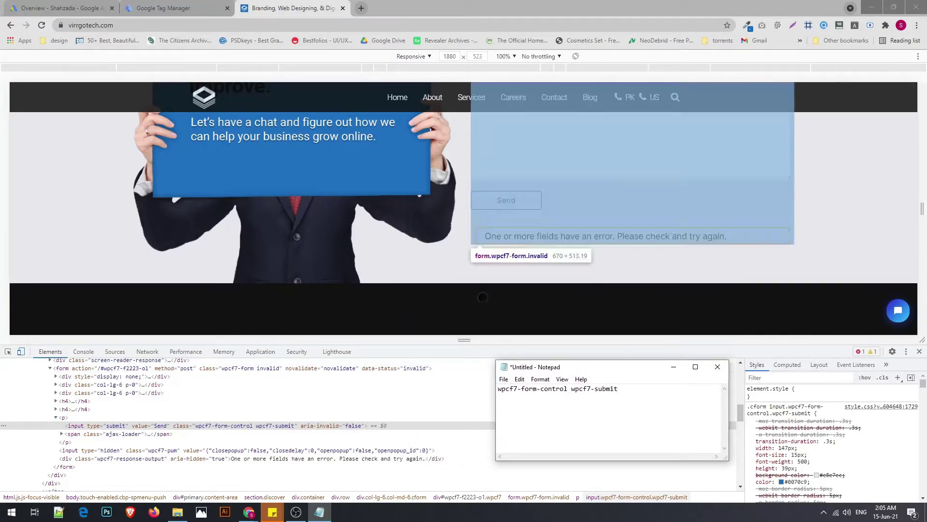
Step: In Google Tag Manager, set the Click Classes contains condition to wpcf7-form-control wpcf7-submit, copied from the Notepad document
left_click(196, 7)
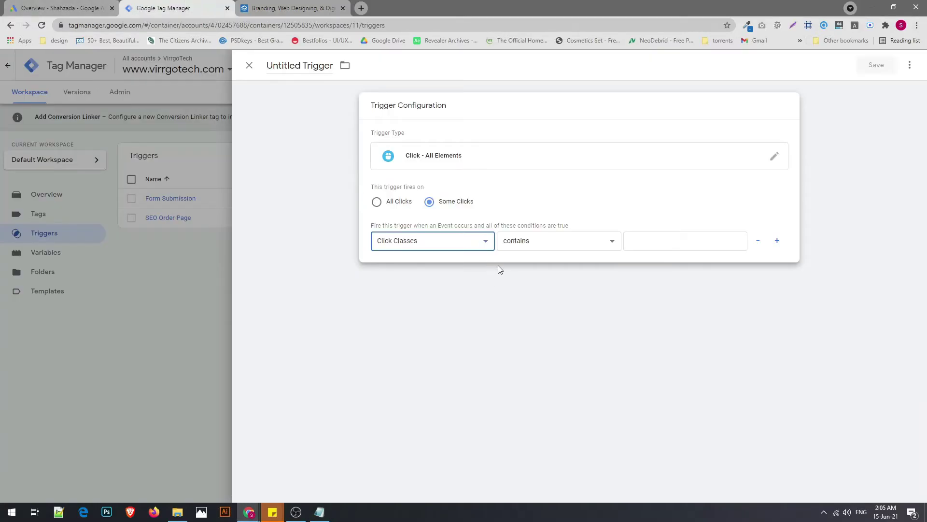
left_click(638, 241)
key("alt+Tab")
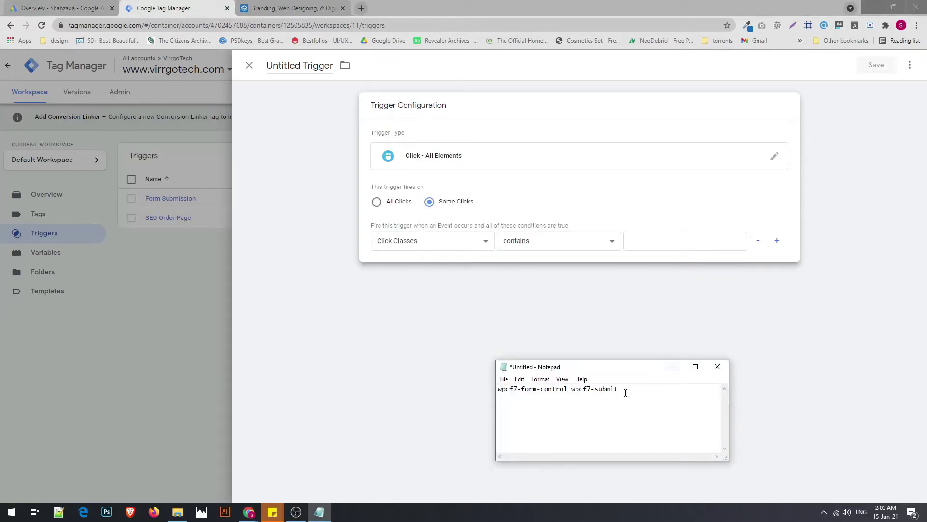
key("ctrl+a")
key("ctrl+c")
key("alt+Tab")
key("ctrl+v")
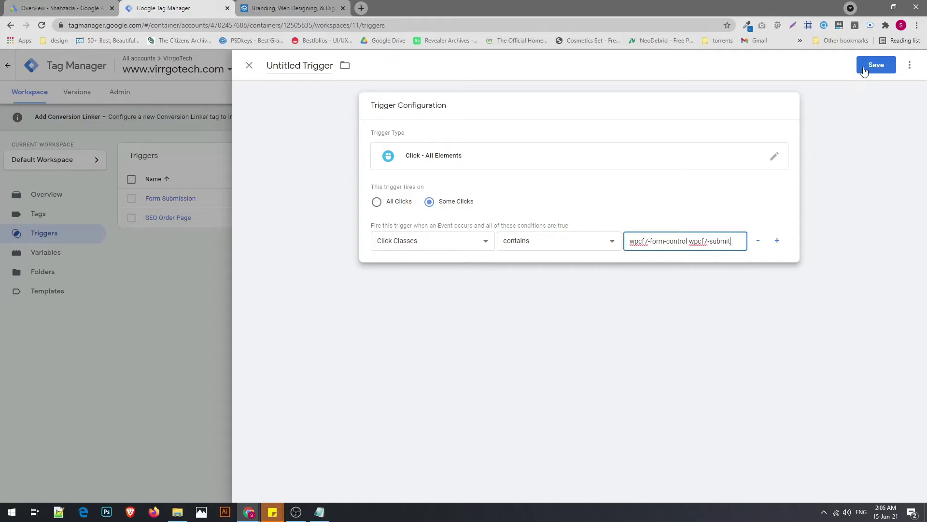
Step: Name the trigger Click Event Trigger and save it
left_click(323, 66)
type("G")
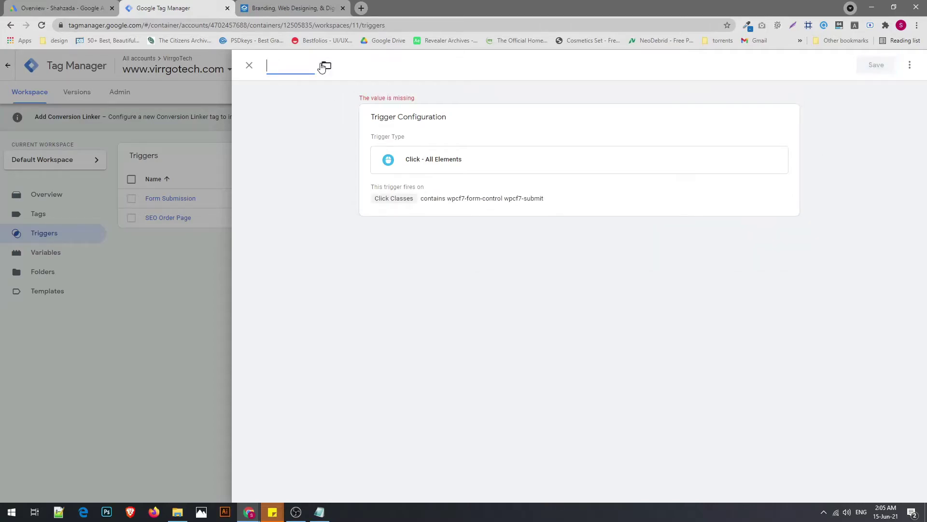
type("oog")
type("le Ads")
type(" Click E vent")
key("BackSpace")
key("BackSpace")
key("BackSpace")
key("BackSpace")
key("BackSpace")
key("BackSpace")
type("e")
key("BackSpace")
type("vent")
left_click(321, 64)
key("ctrl+shift+Left")
key("ctrl+shift+Left")
key("BackSpace")
left_click(321, 66)
type("Trigger")
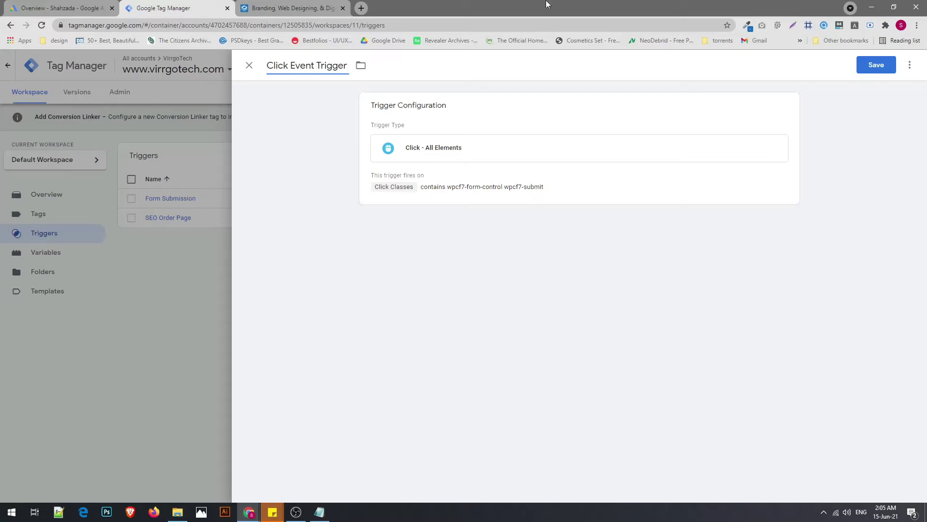
left_click(878, 65)
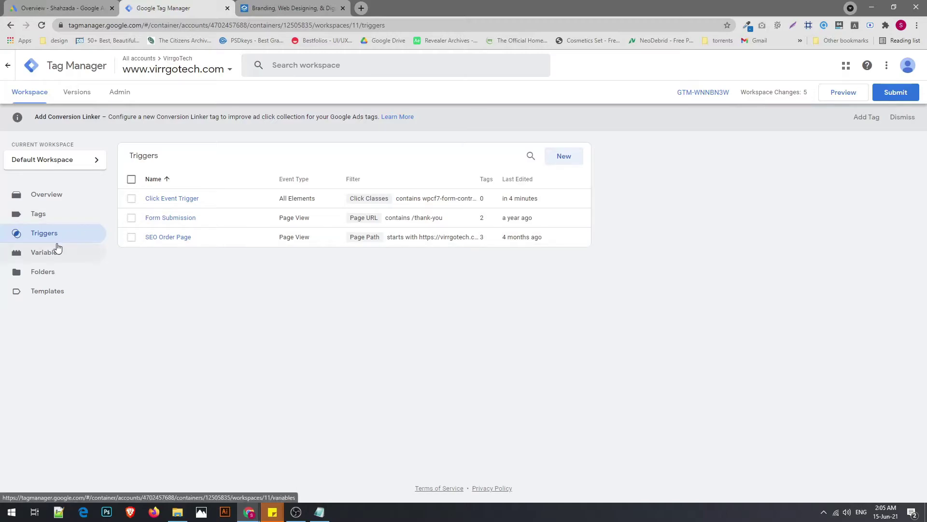
Step: Create a new tag in the workspace with Google Ads Conversion Tracking as its tag type
left_click(47, 222)
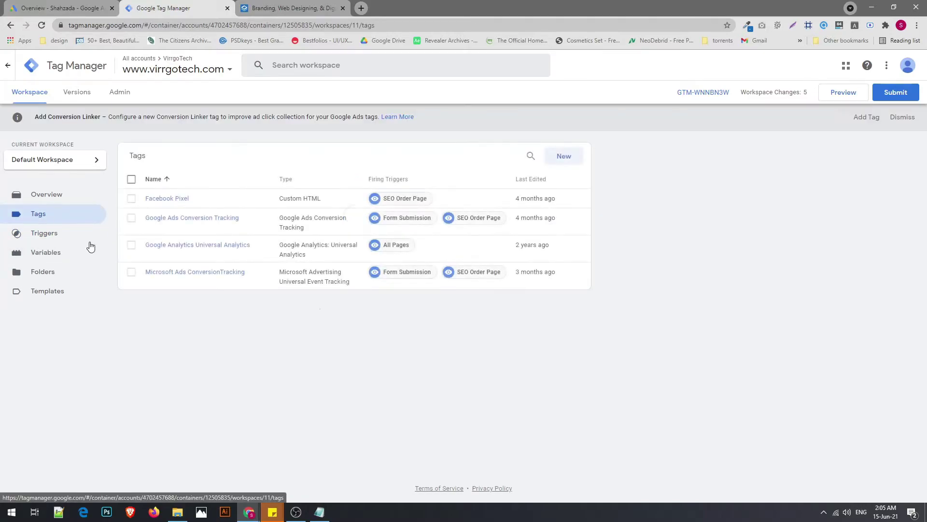
left_click(566, 158)
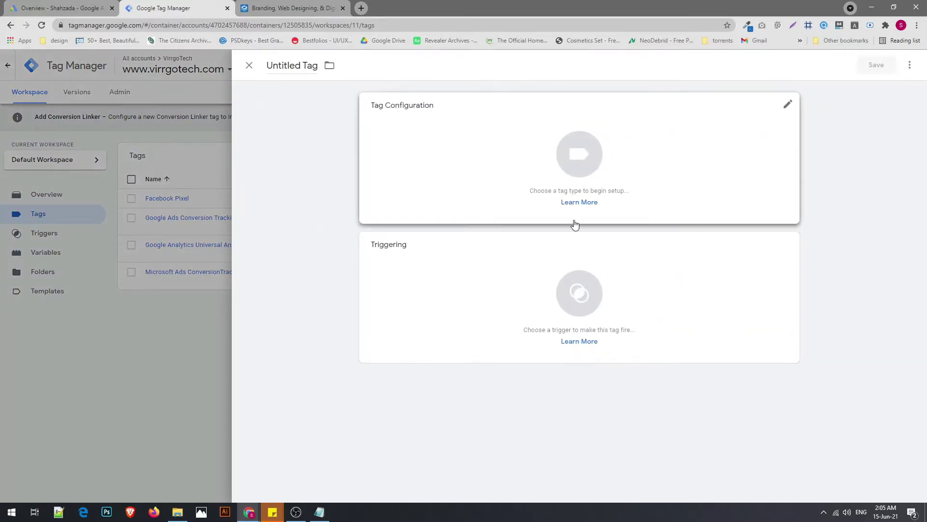
left_click(572, 221)
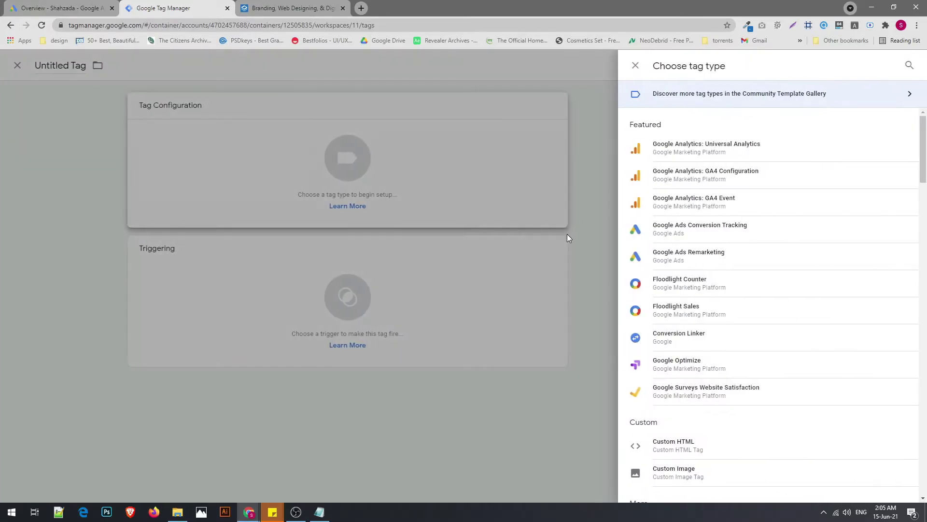
left_click(718, 236)
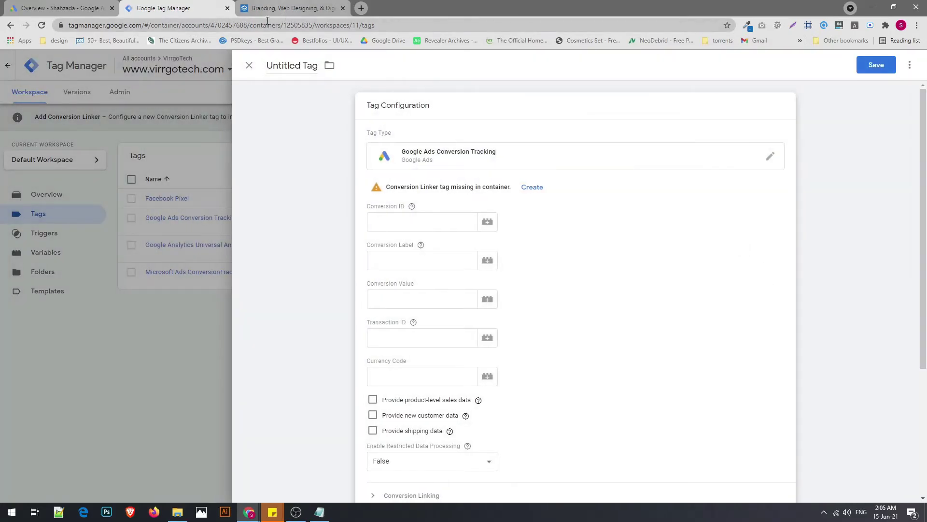
Step: Switch to Google Ads and open the conversion actions of the VirrgoTech account
left_click(15, 4)
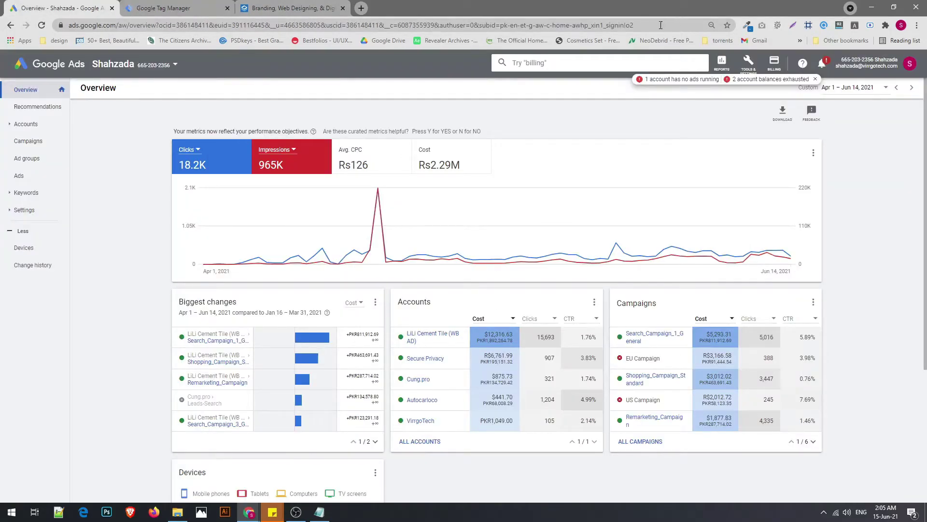
left_click(749, 63)
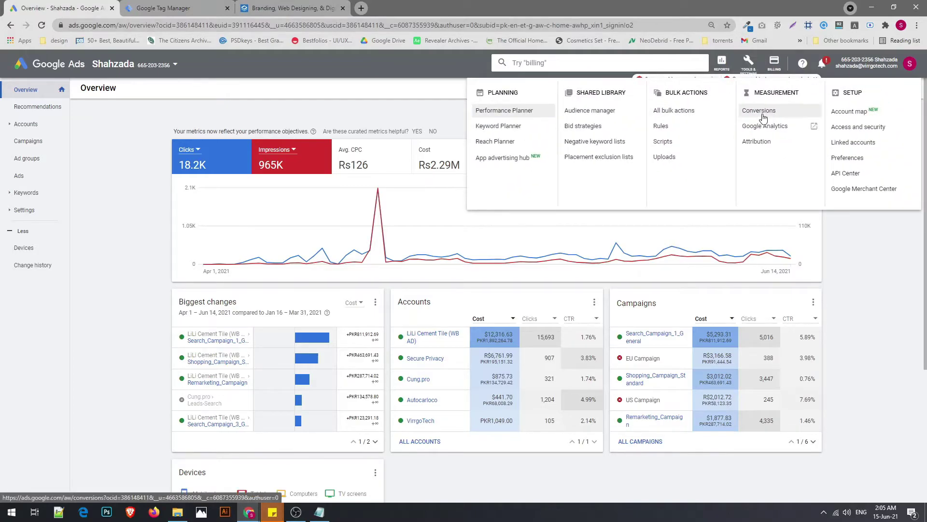
left_click(752, 111)
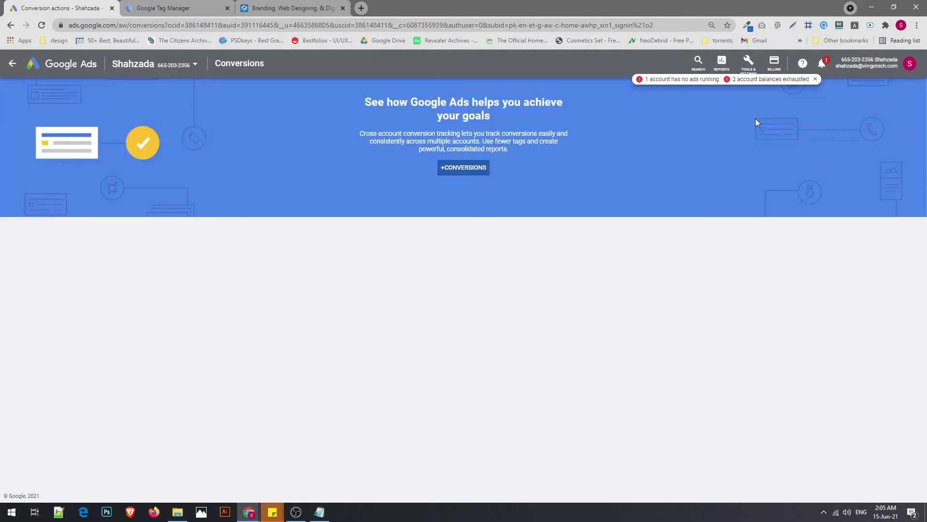
double_click(184, 65)
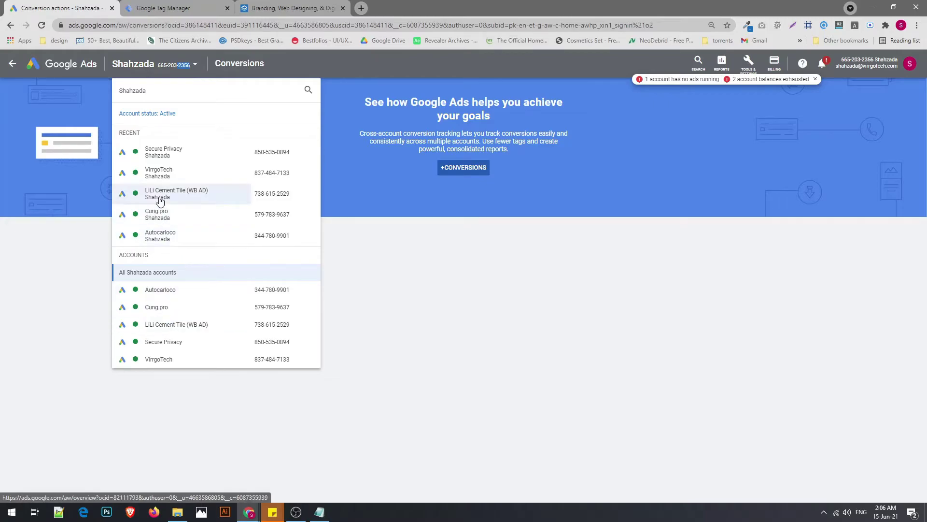
left_click(172, 174)
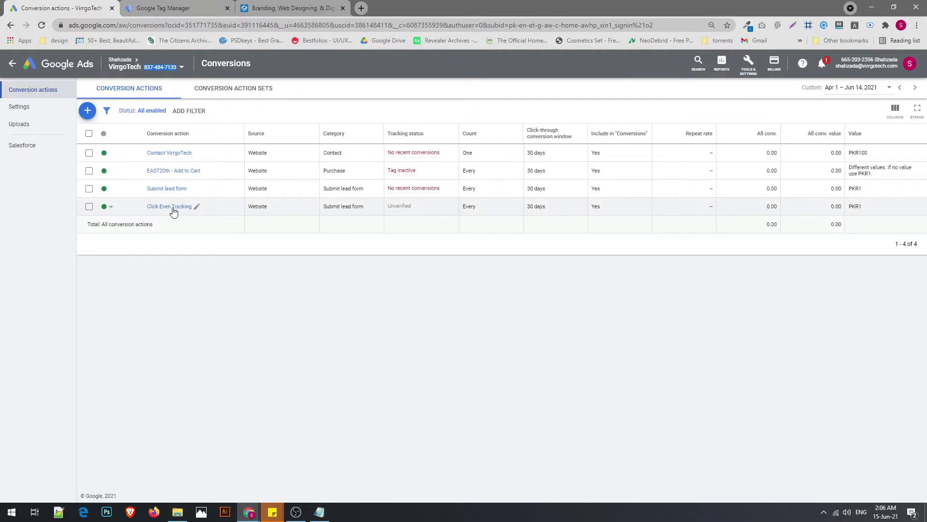
Step: Open the Click Even Tracking conversion action and show its tag setup instructions for Google Tag Manager
left_click(173, 208)
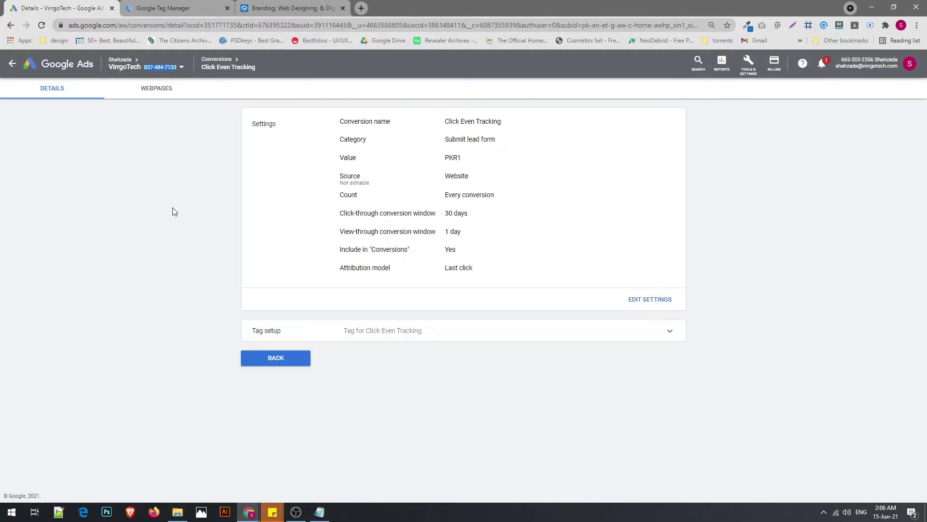
left_click(437, 331)
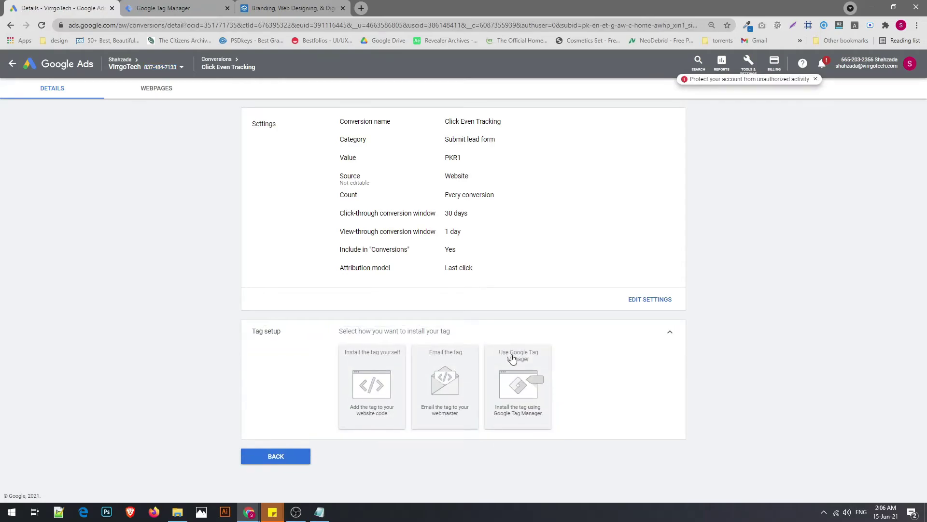
left_click(513, 358)
scroll(511, 355, "down", 1)
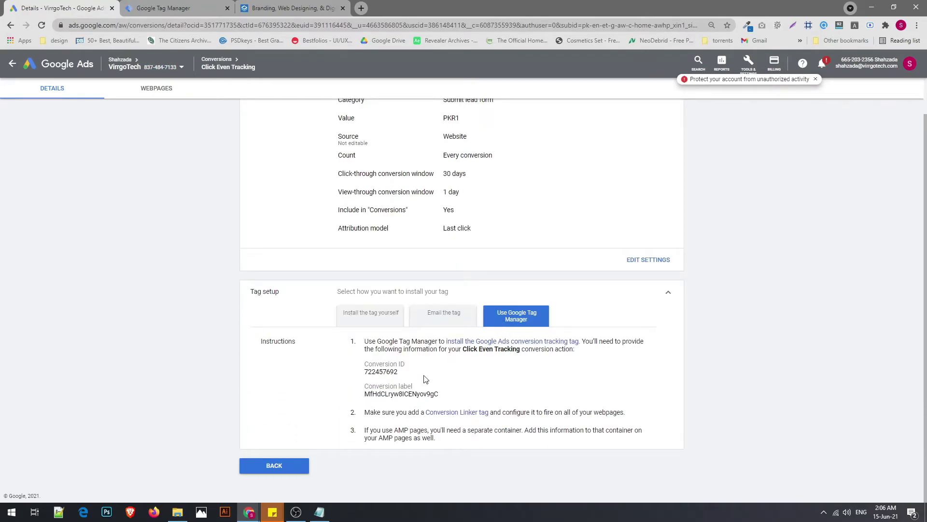
Step: Copy the conversion ID from Google Ads into the new tag's Conversion ID in Google Tag Manager
double_click(371, 371)
left_click(155, 7)
left_click(433, 220)
key("ctrl+v")
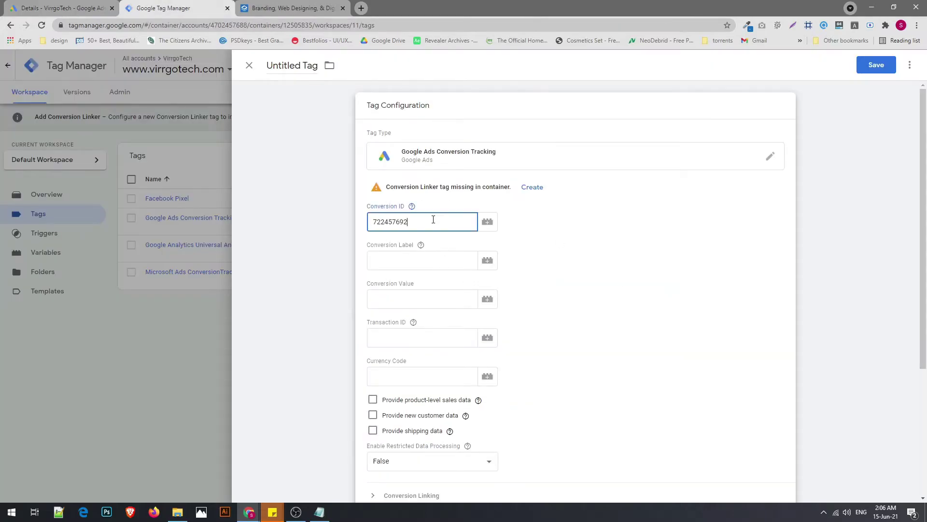
left_click(429, 237)
Step: Copy the conversion label from Google Ads into the new tag's Conversion Label in Google Tag Manager
left_click(72, 8)
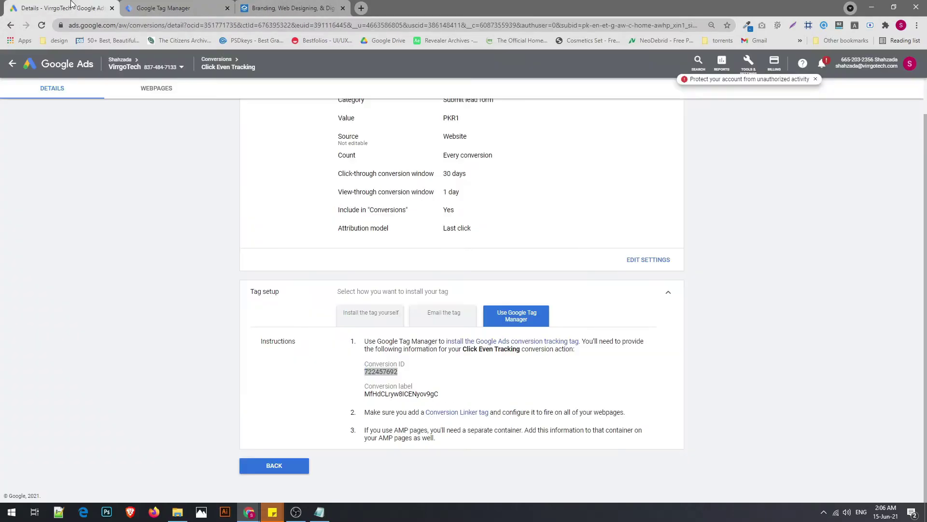
double_click(397, 394)
left_click(184, 8)
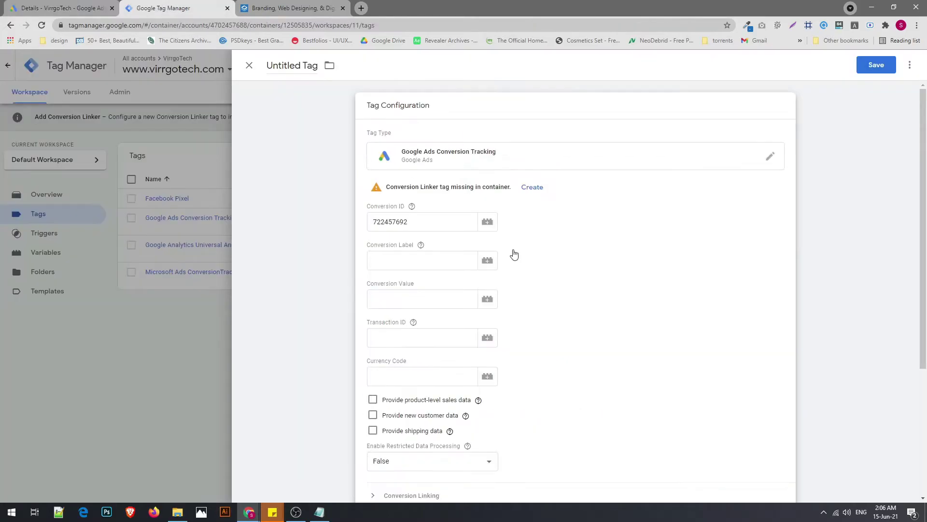
left_click(462, 263)
key("ctrl+v")
Step: Assign Click Event Trigger as the firing trigger of the new conversion tag
scroll(582, 366, "down", 3)
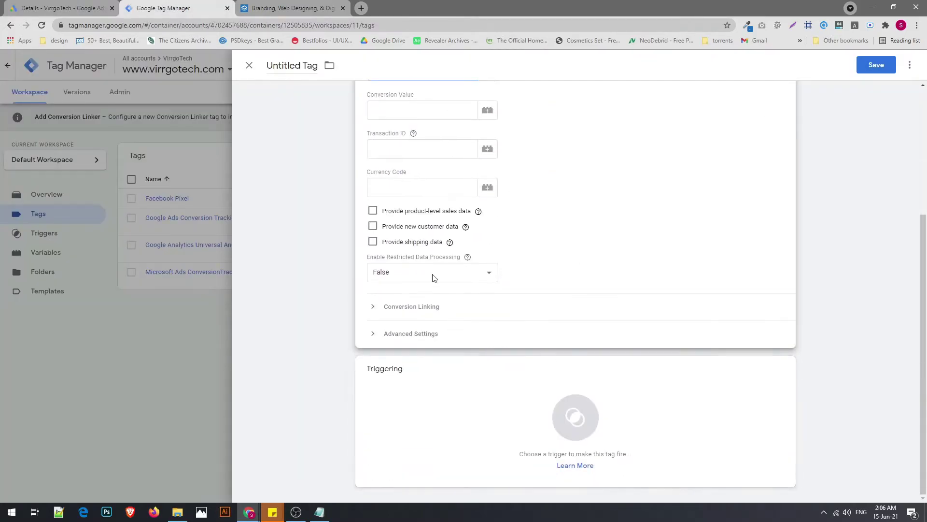
left_click(548, 403)
left_click(531, 382)
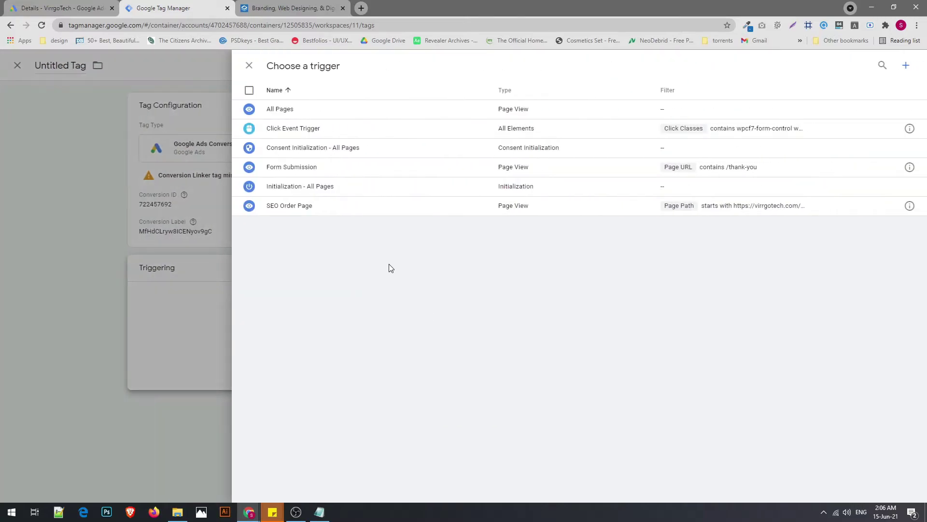
left_click(375, 132)
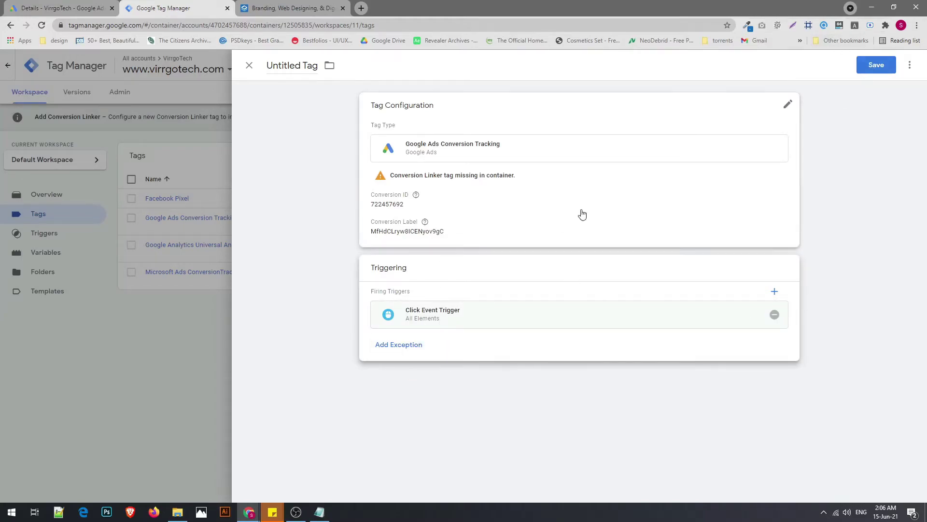
Step: Name the tag Google Ads Conversion - Click Event and save it
left_click(296, 65)
type("G")
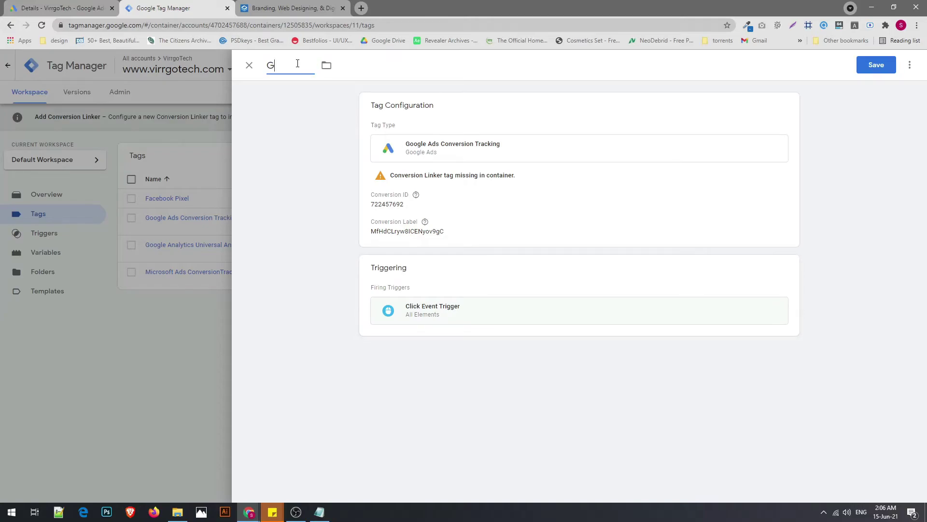
type("oogle Ads Conversion - Click")
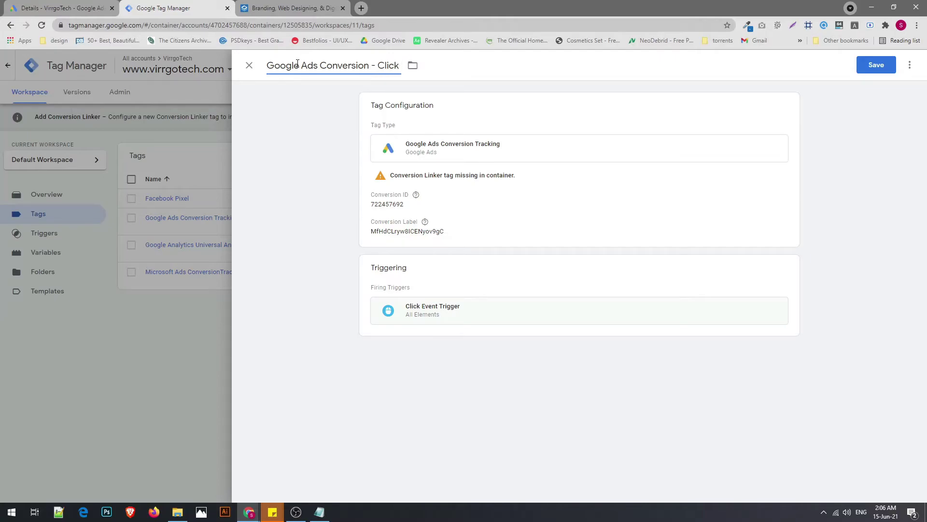
type(" Event")
left_click(876, 65)
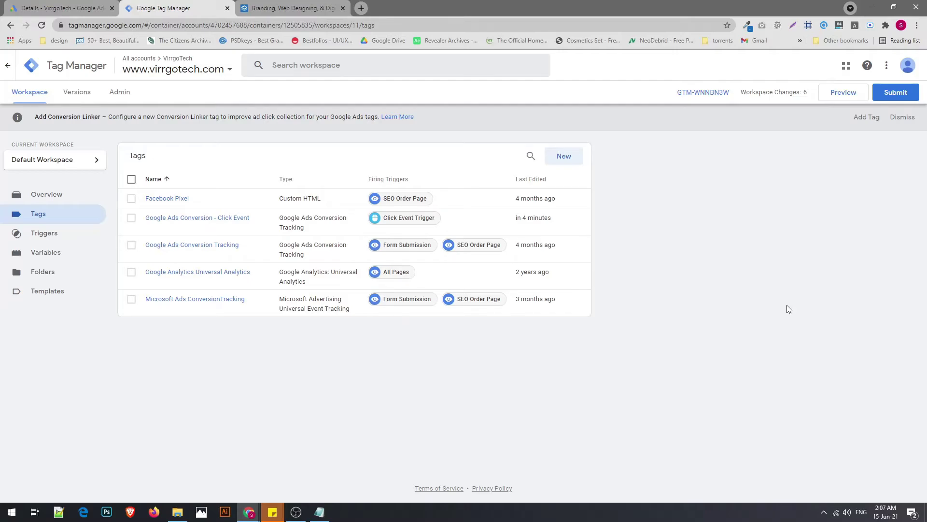
left_click(843, 92)
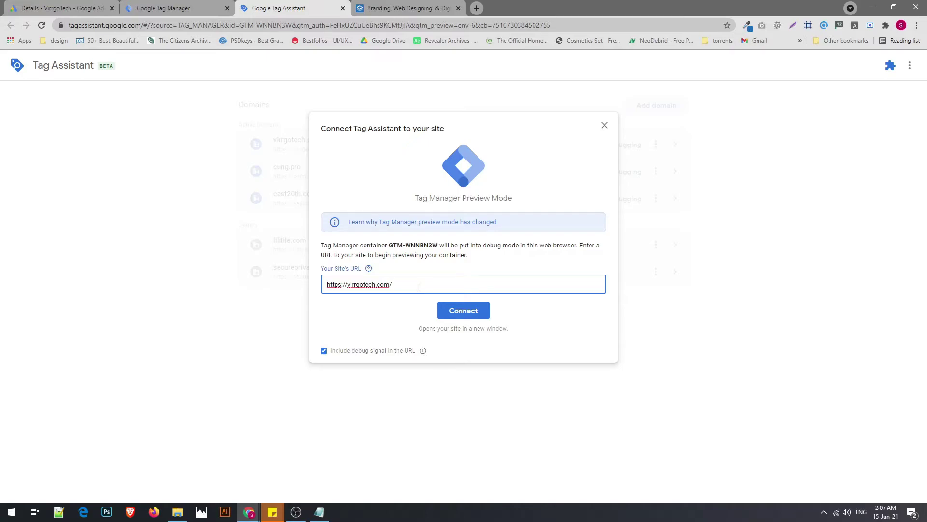
left_click(459, 313)
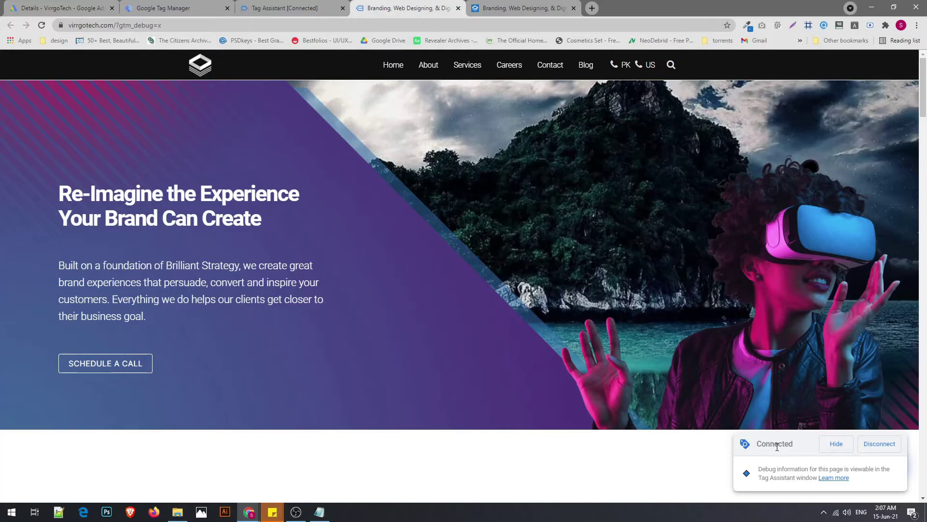
scroll(491, 331, "down", 4)
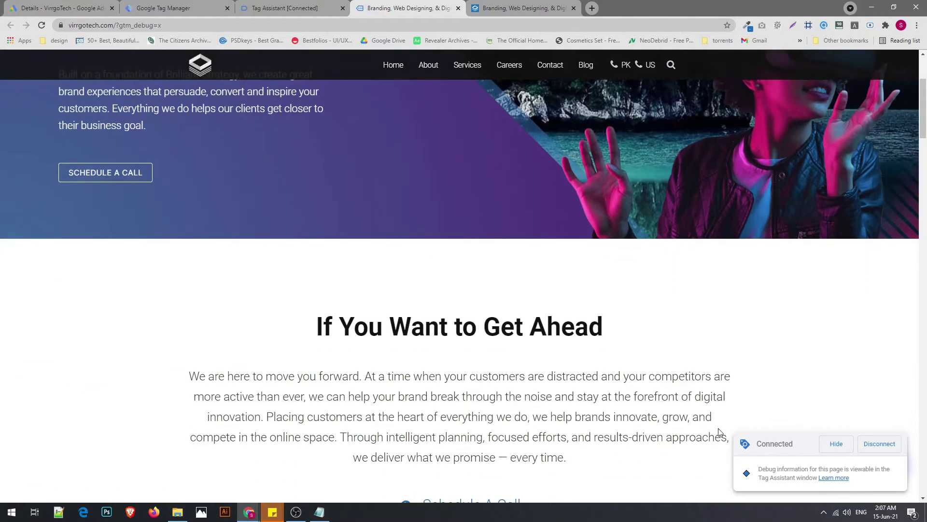
scroll(540, 332, "down", 5)
scroll(539, 332, "up", 3)
scroll(544, 335, "down", 15)
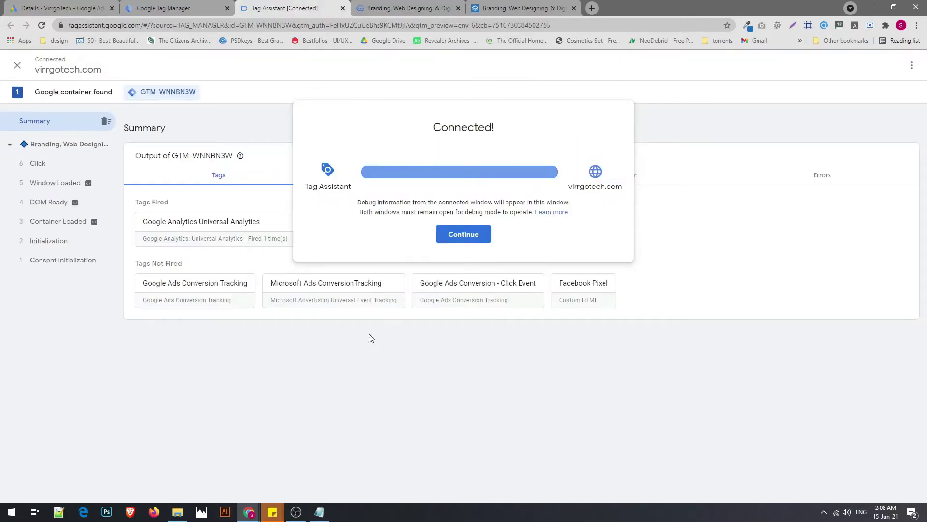
left_click(478, 235)
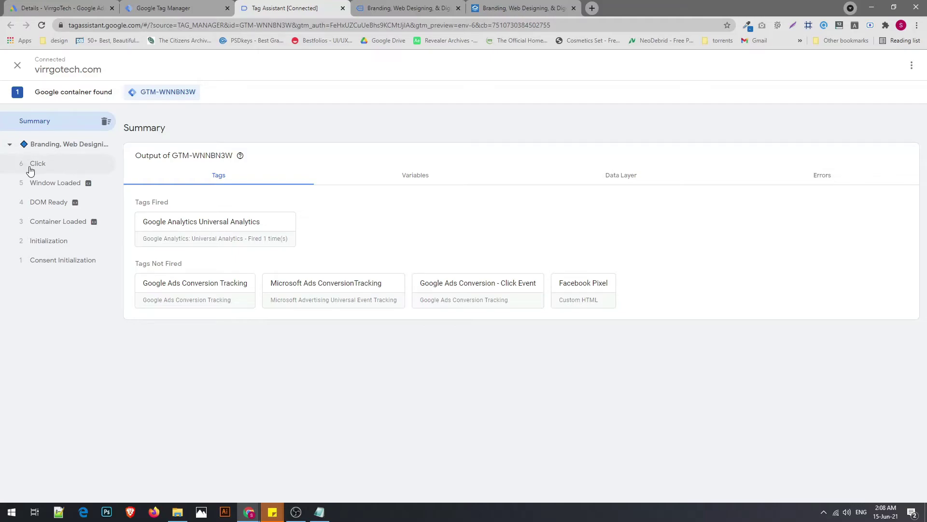
Step: Follow the Design & Dev Strategy link on the connected site and check the recorded events in Tag Assistant
left_click(388, 9)
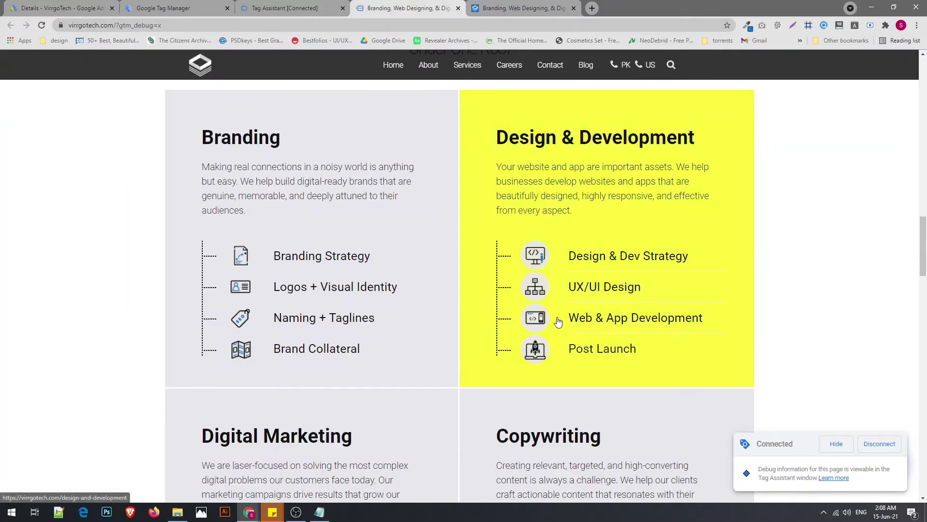
left_click(606, 257)
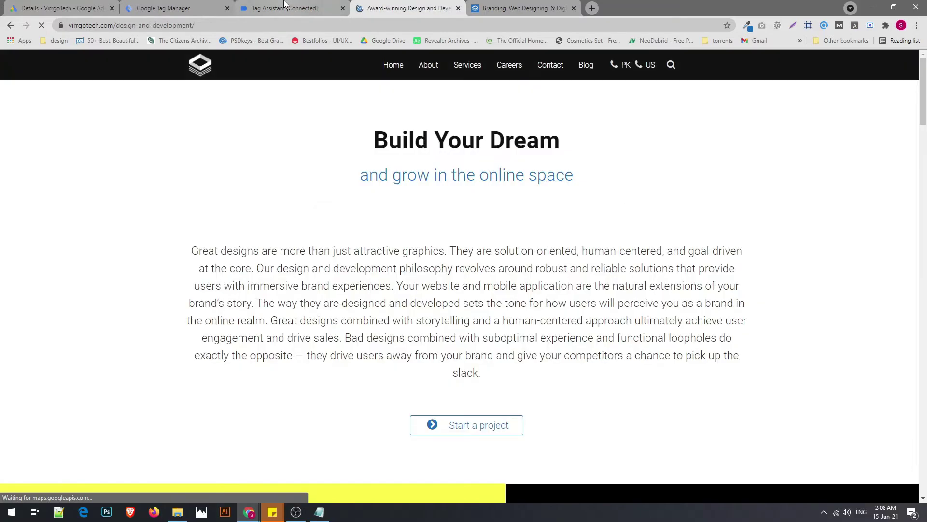
left_click(291, 8)
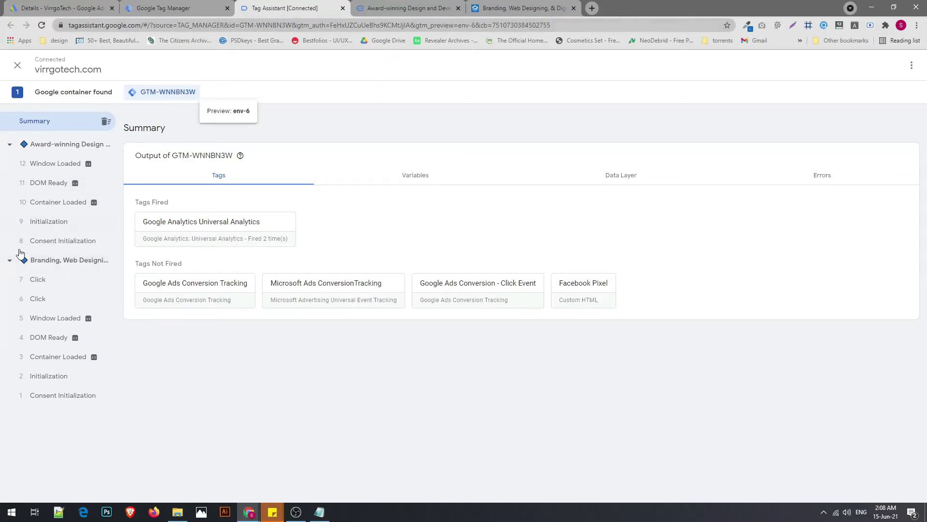
Step: Return the connected site to its home page and check the Tag Assistant summary again
left_click(391, 7)
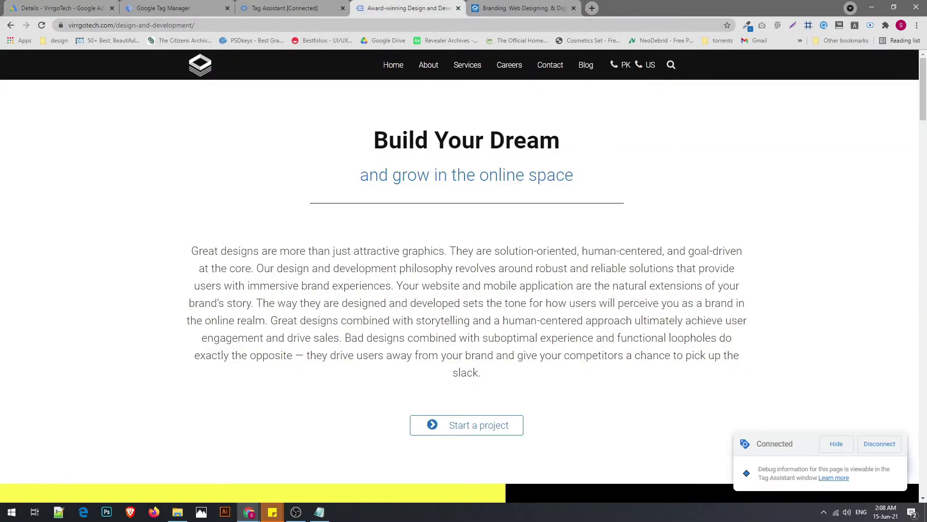
left_click(10, 25)
left_click(293, 8)
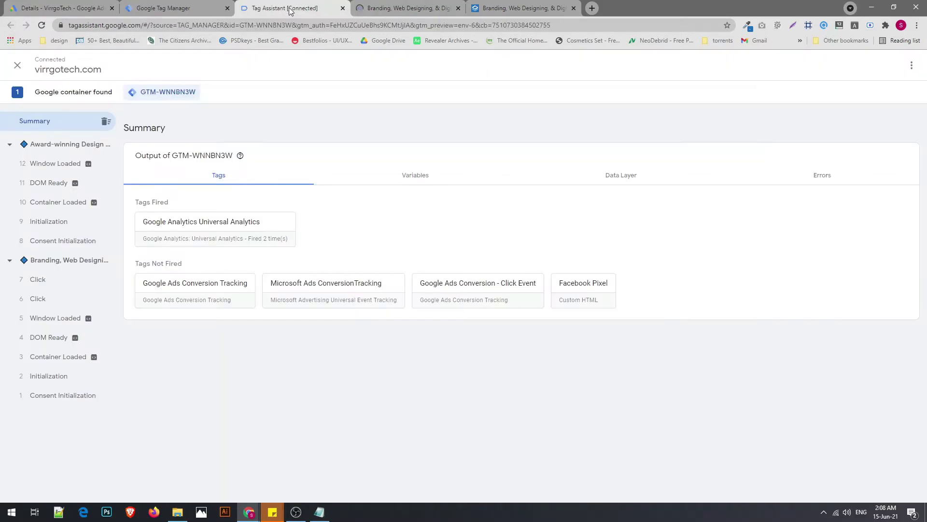
Step: Find the contact form's Send button on the connected home page and check the Google Ads Conversion - Click Event tag's status in Tag Assistant
left_click(408, 8)
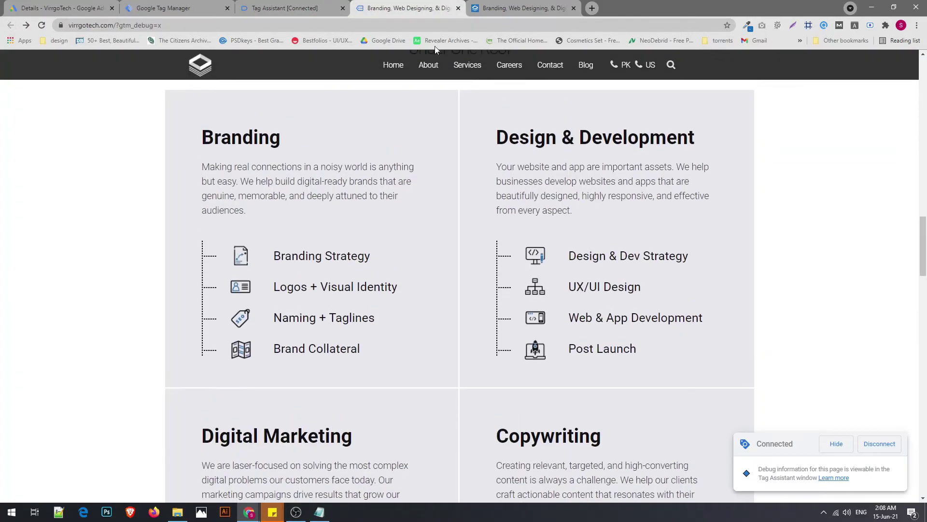
scroll(492, 279, "down", 4)
scroll(492, 279, "down", 15)
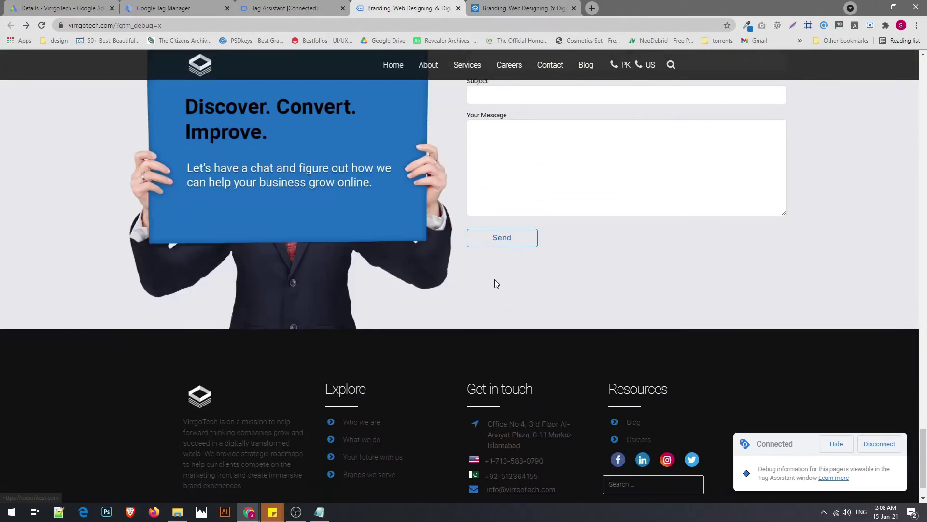
scroll(536, 292, "up", 2)
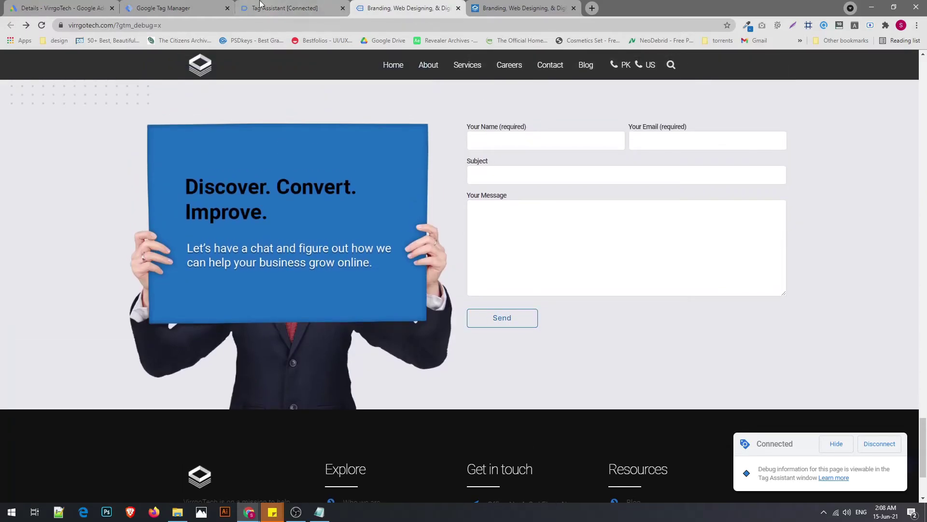
left_click(261, 3)
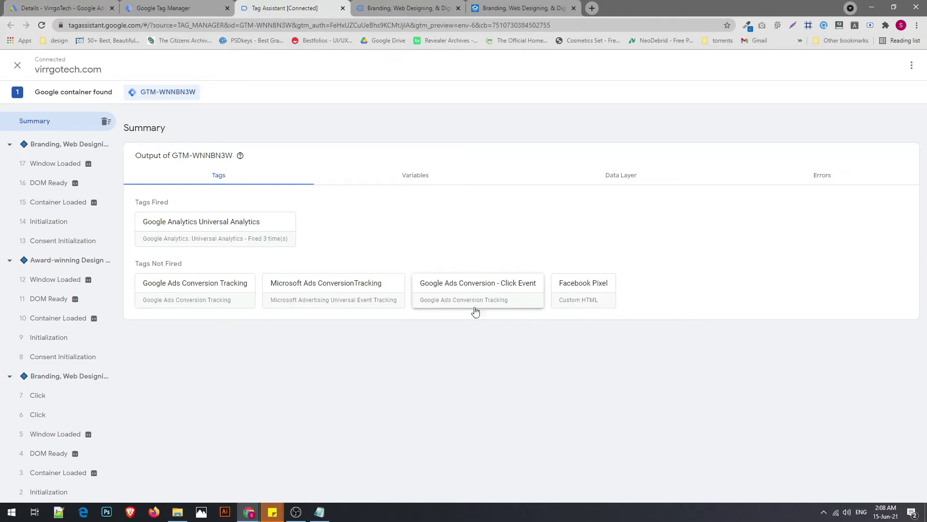
Step: Submit the blank contact form with its Send button on the connected home page and check the Tag Assistant summary
left_click(405, 8)
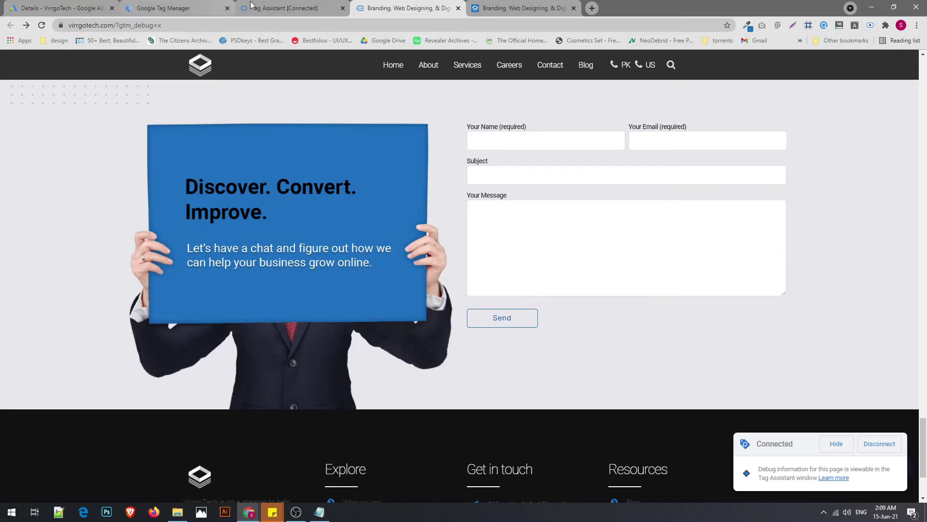
left_click(285, 8)
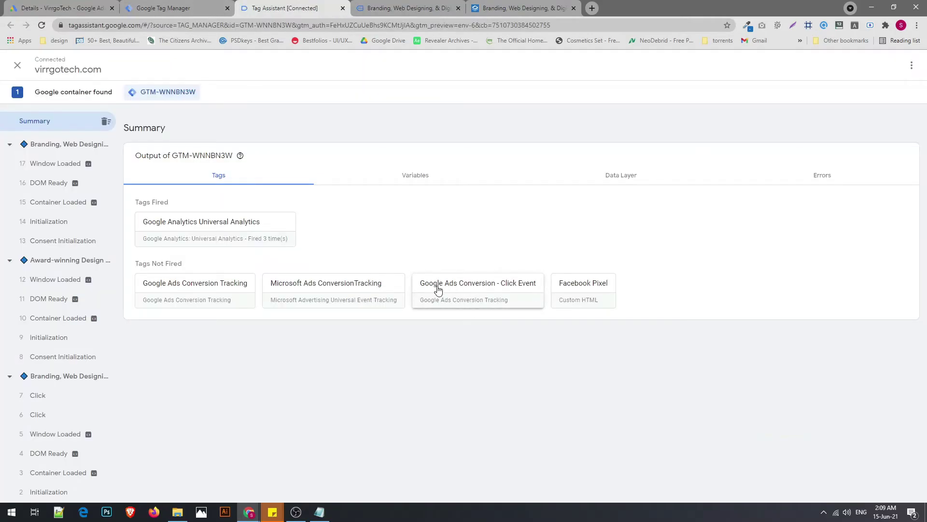
left_click(386, 8)
left_click(511, 322)
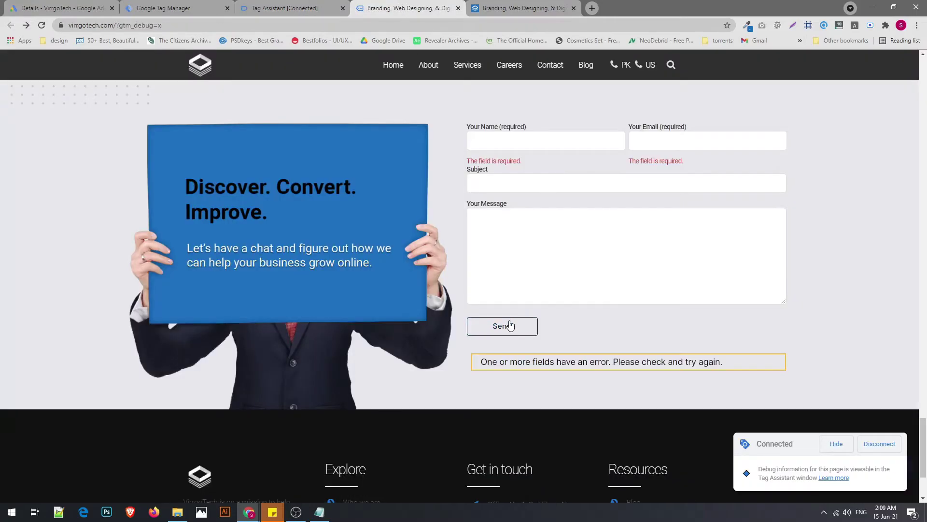
left_click(316, 9)
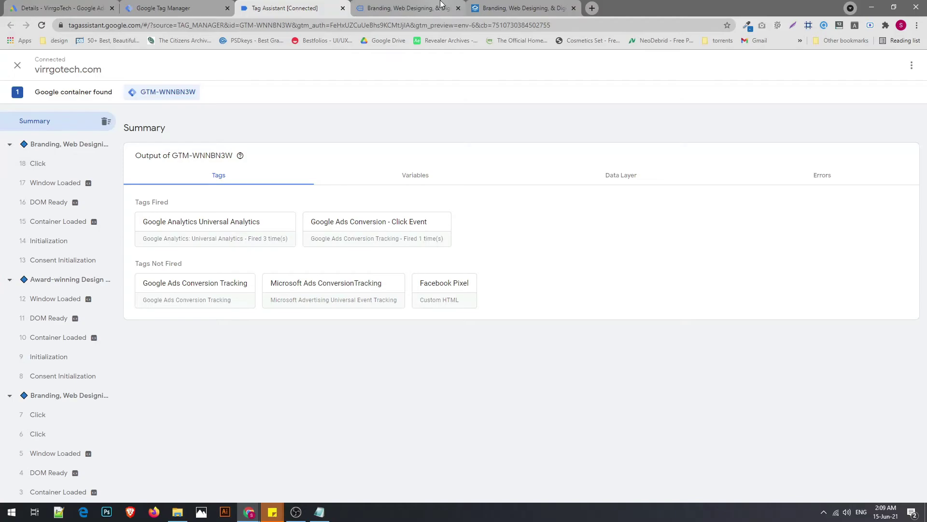
Step: Revisit the Send button on the connected page, and in Tag Assistant examine the latest Click event's fired tags and variables
left_click(408, 8)
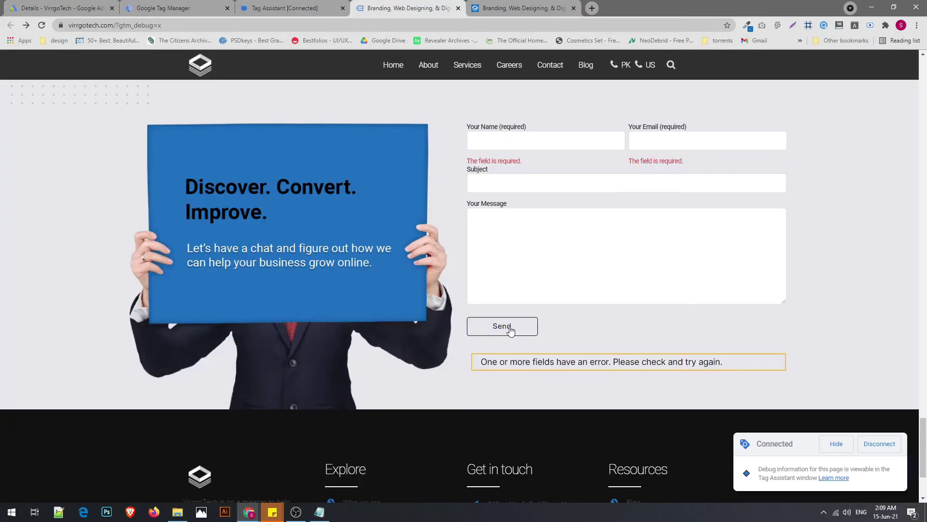
left_click(289, 8)
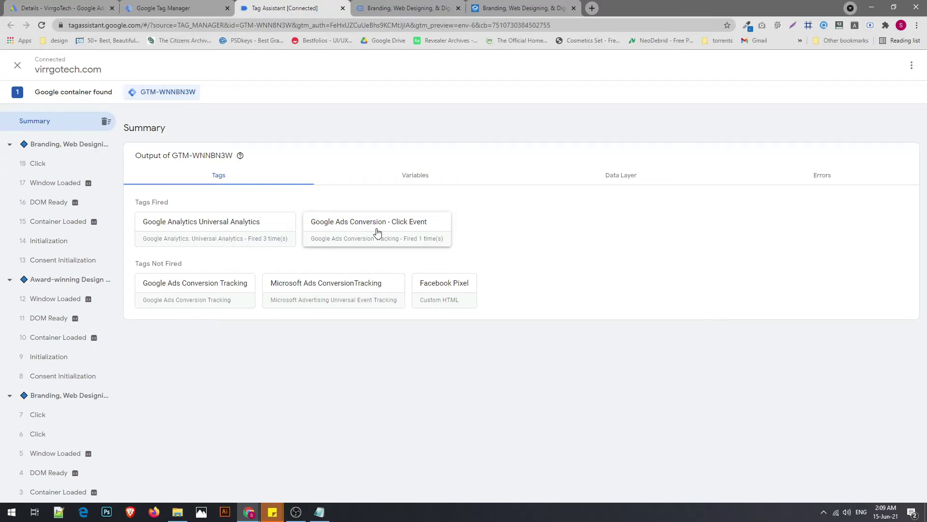
left_click(57, 165)
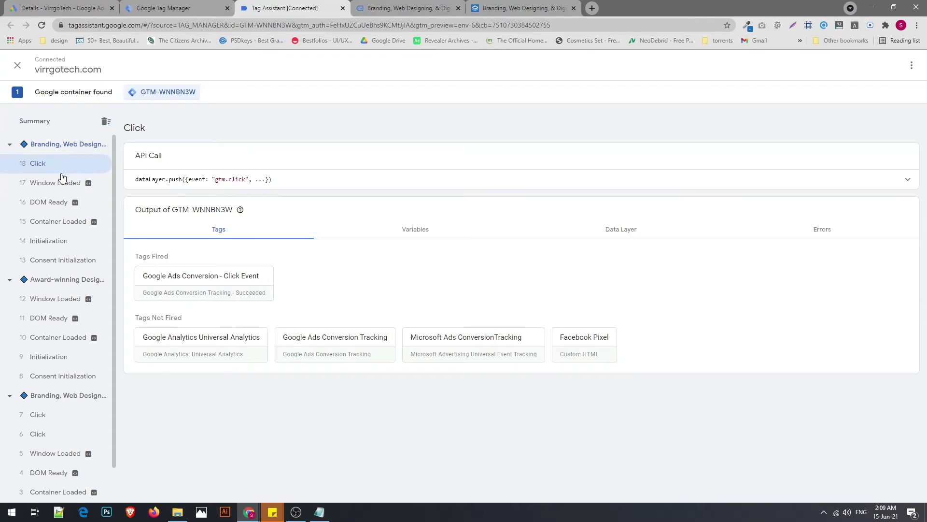
left_click(425, 236)
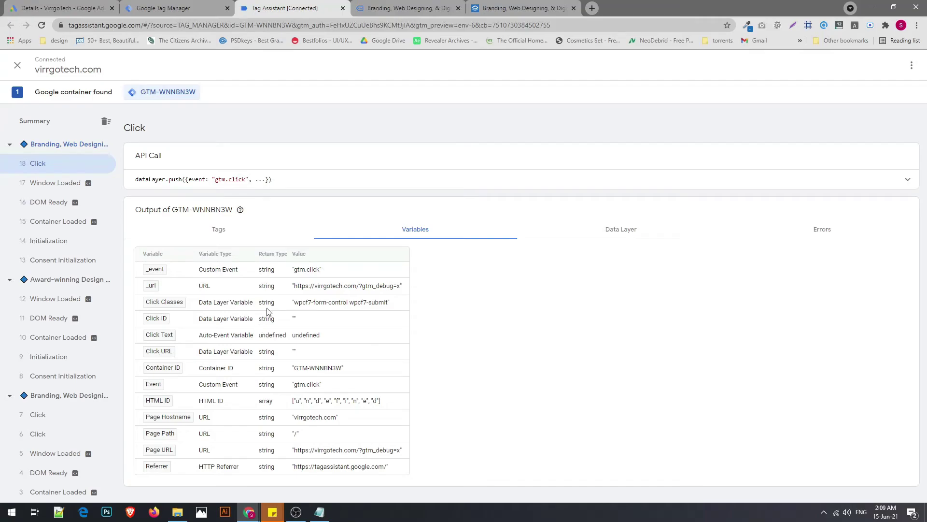
Step: Try to inspect the contact form's Send button on the home page that is open outside the debug session
left_click(545, 7)
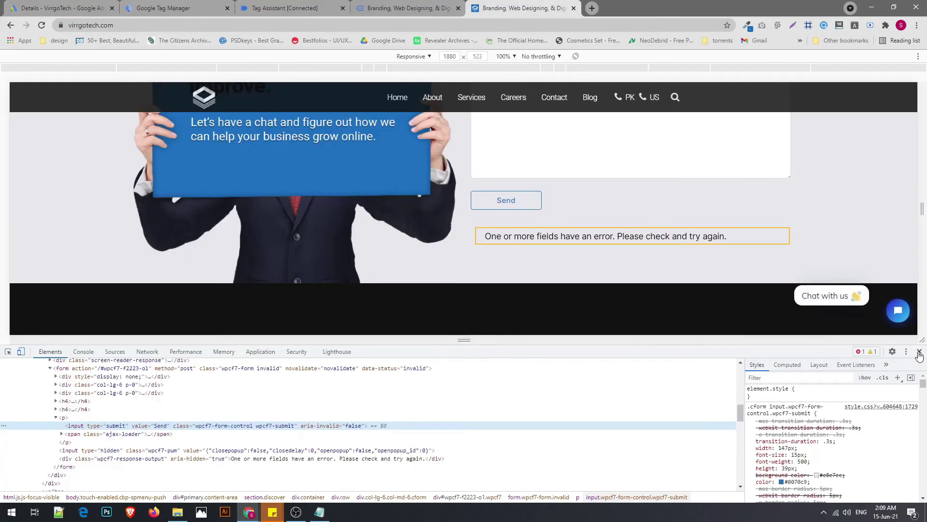
left_click(920, 352)
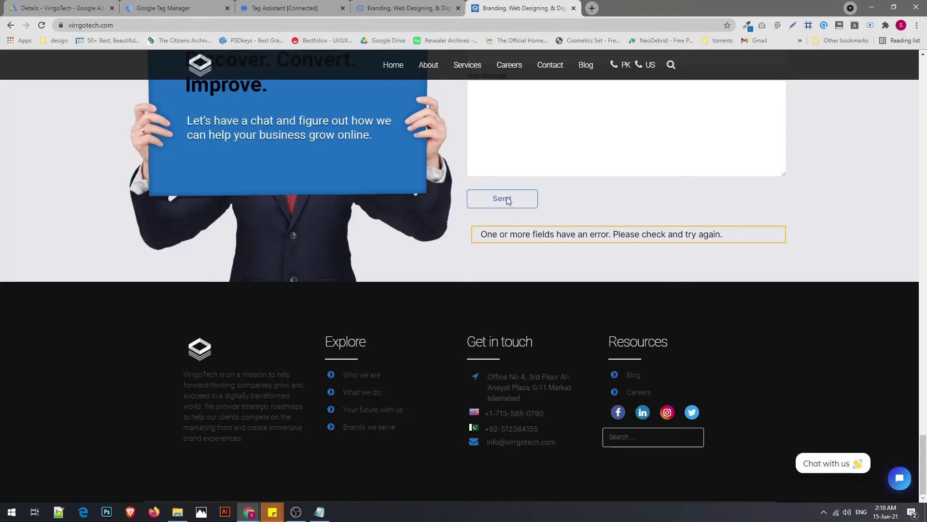
right_click(491, 198)
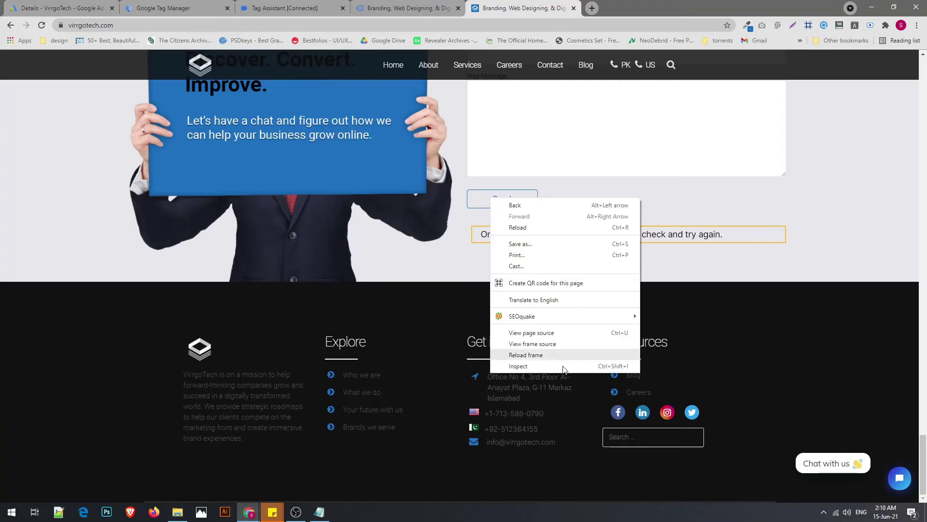
left_click(562, 366)
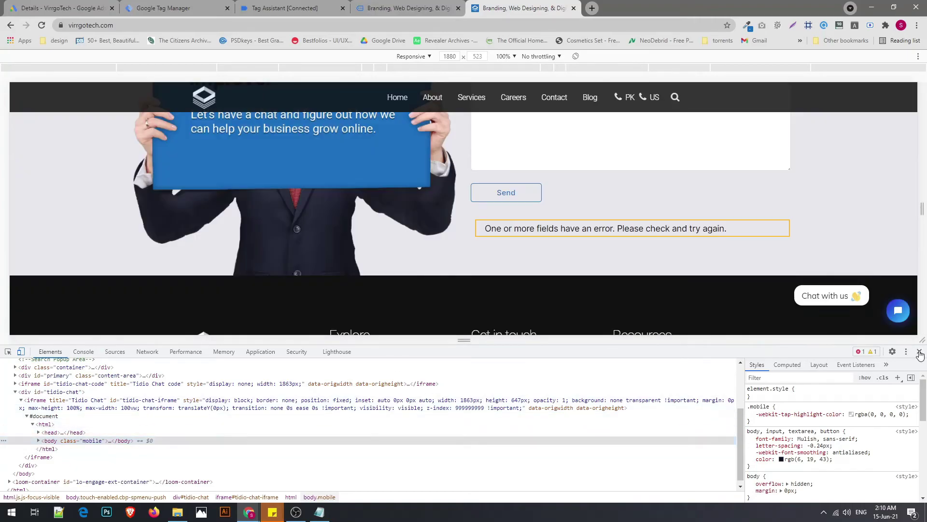
left_click(920, 355)
right_click(499, 201)
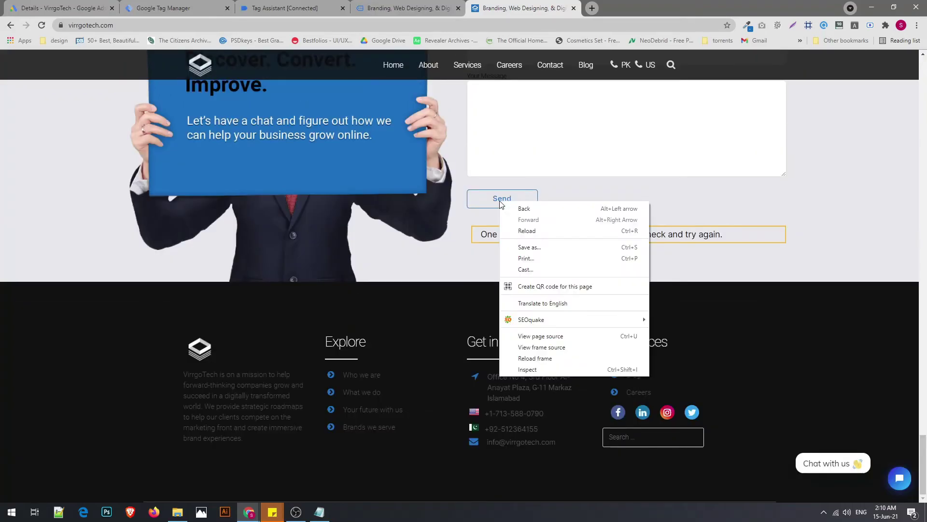
left_click(563, 369)
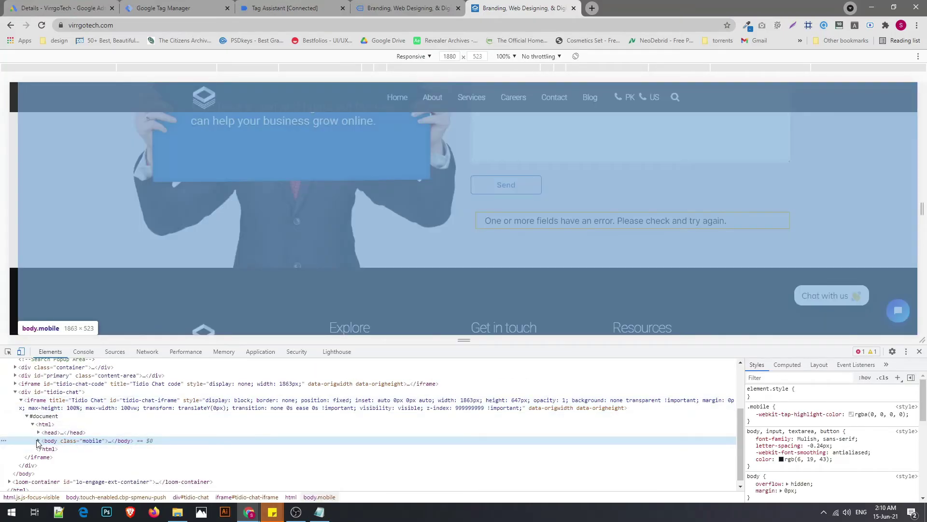
left_click(38, 440)
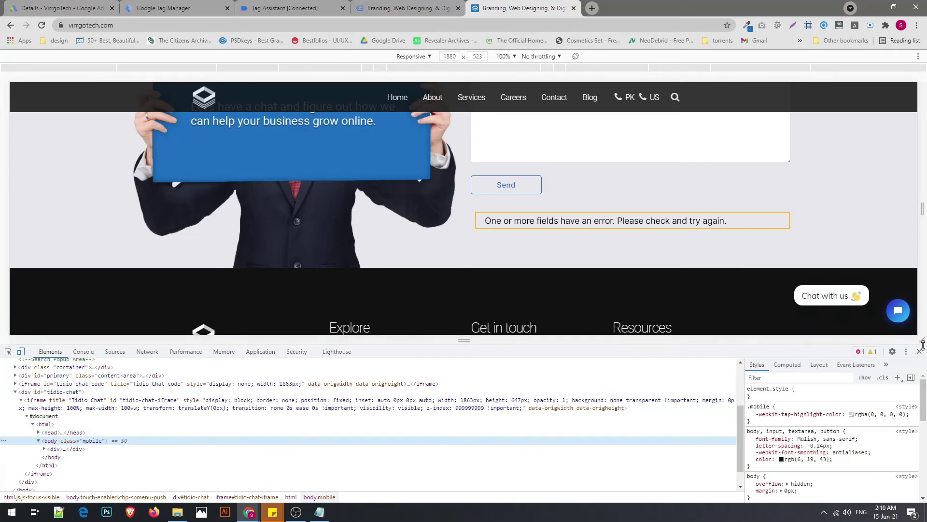
left_click(920, 351)
Step: Reload the home page and inspect the contact form's Send button to show its HTML class
key("F5")
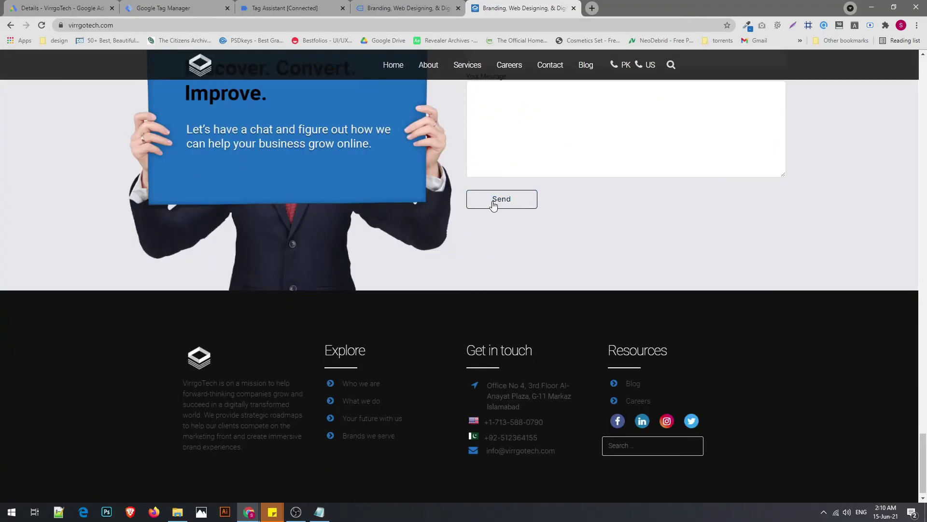
right_click(493, 206)
left_click(536, 349)
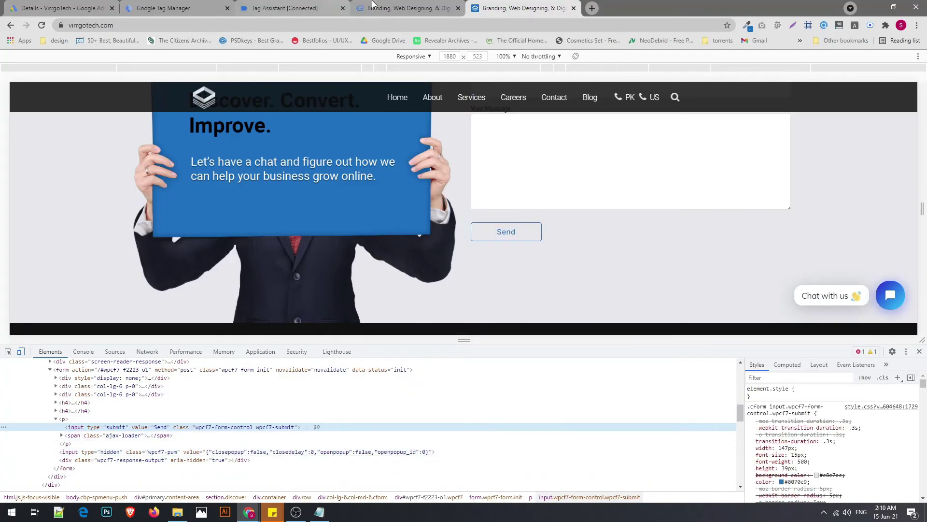
Step: Review the Tag Manager tags list alongside the Send button's inspected HTML
left_click(403, 8)
left_click(194, 8)
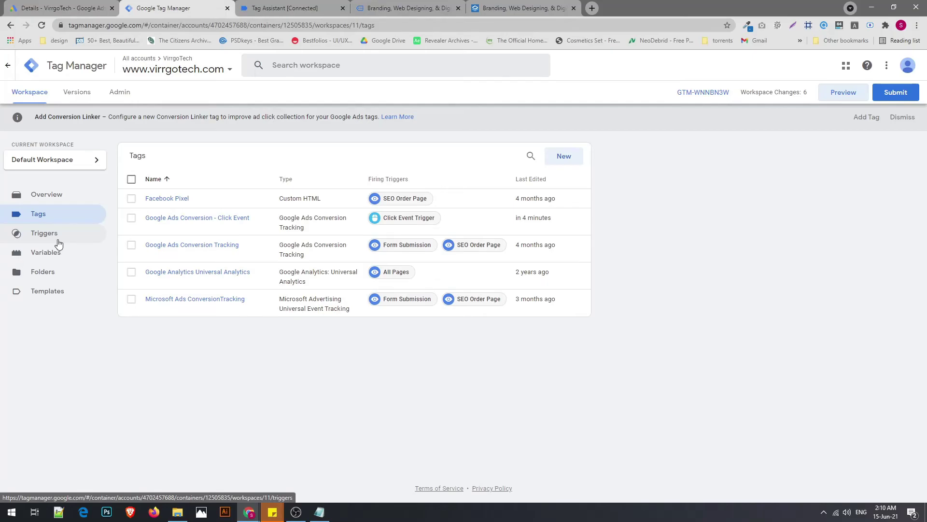
left_click(502, 9)
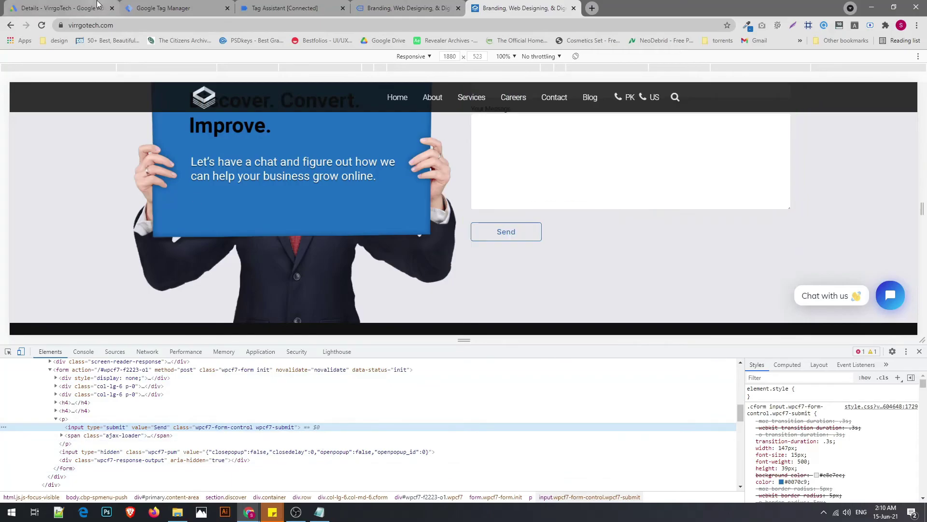
left_click(145, 8)
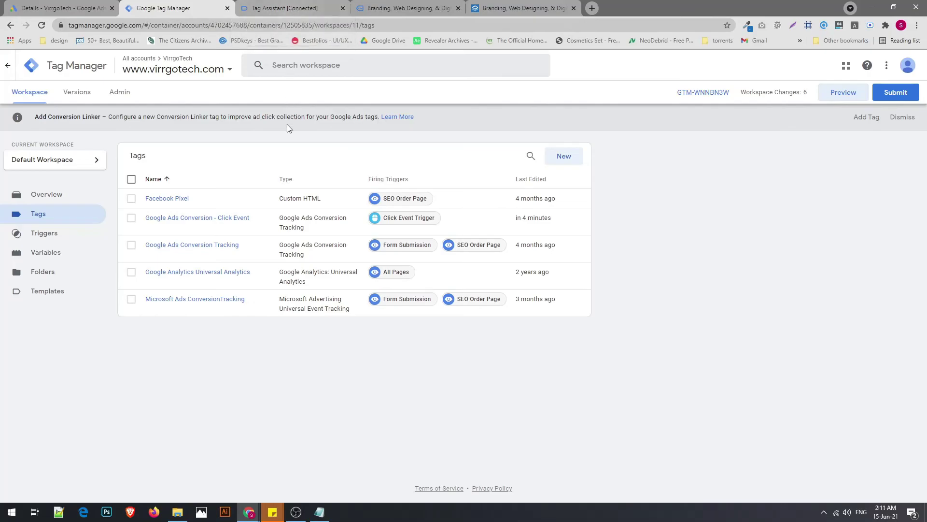
Step: Copy the Click Classes value wpcf7-form-control wpcf7-submit from Tag Assistant's Click event variables into Notepad beneath the existing class line
left_click(283, 4)
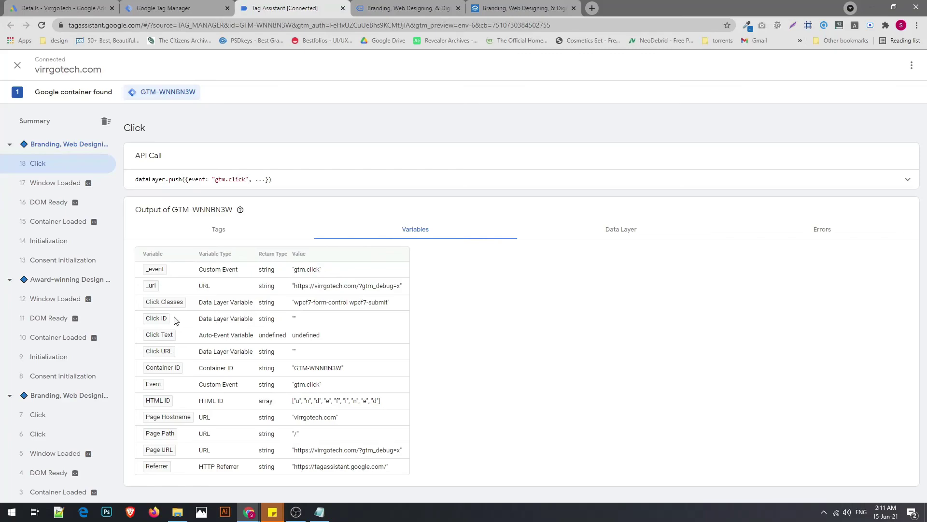
left_click_drag(294, 303, 389, 306)
key("ctrl+c")
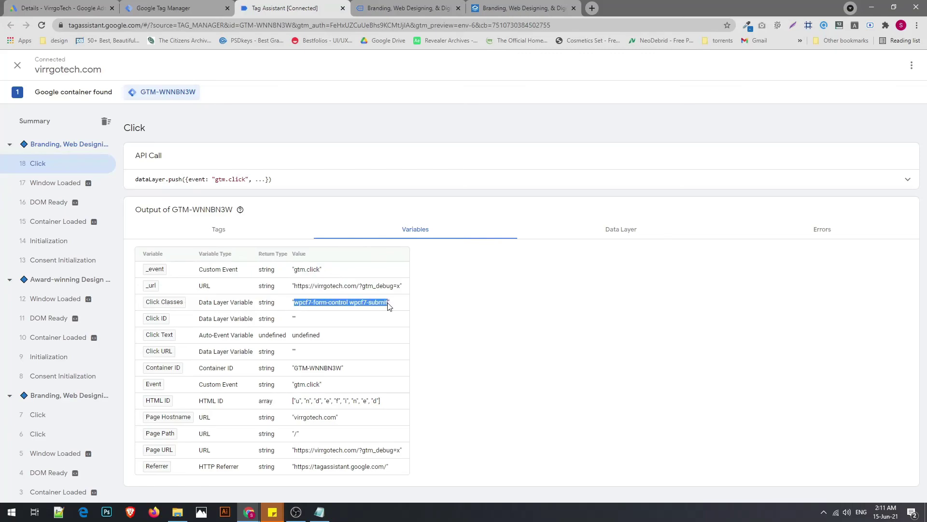
left_click(320, 512)
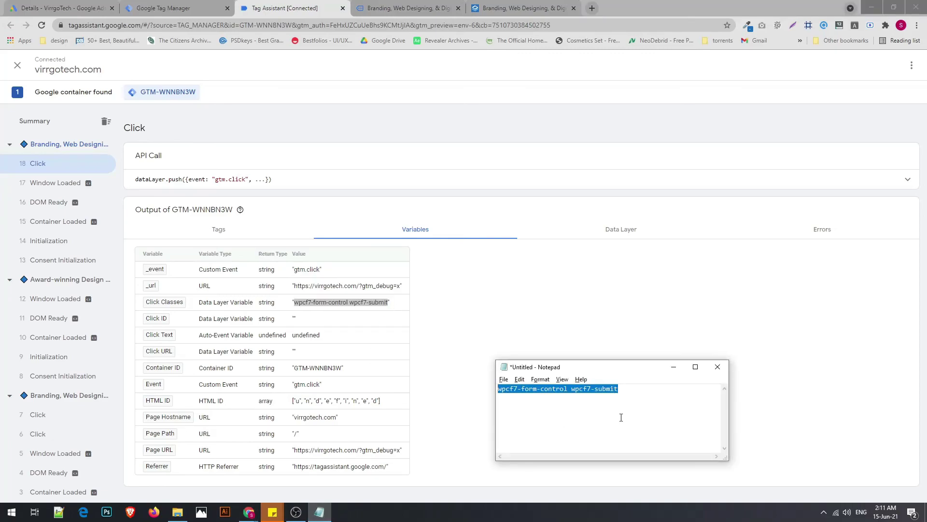
left_click(650, 402)
key("ctrl+v")
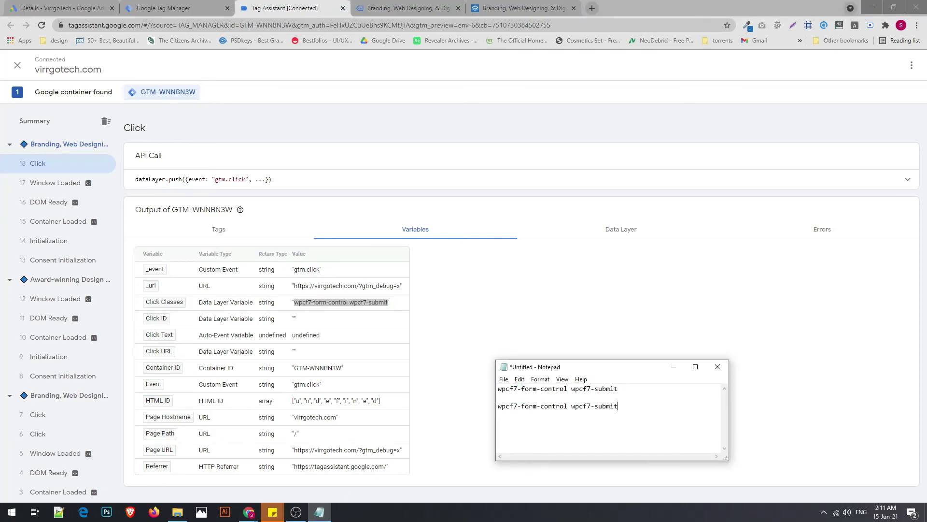
Step: Compare the two class lines in Notepad with each other and return to the Click event's variables in Tag Assistant
key("shift+Home")
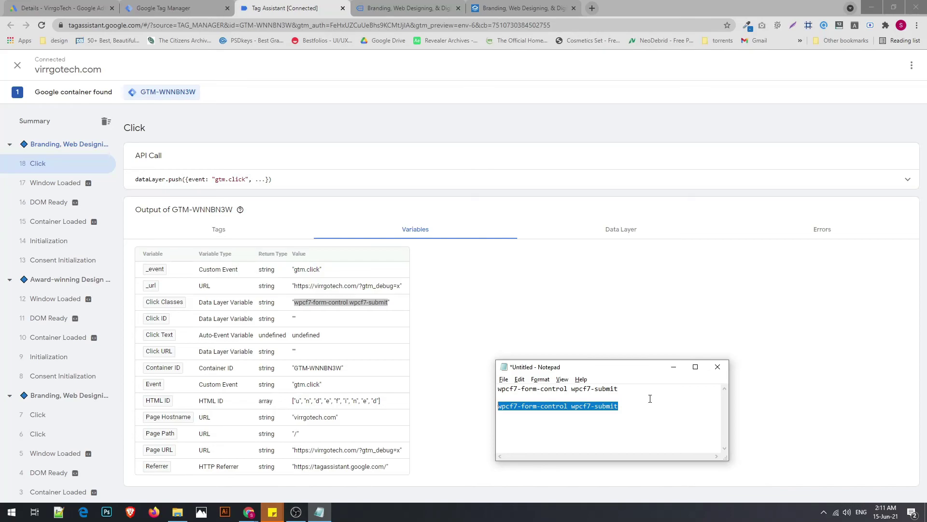
left_click(630, 397)
left_click_drag(622, 391, 494, 390)
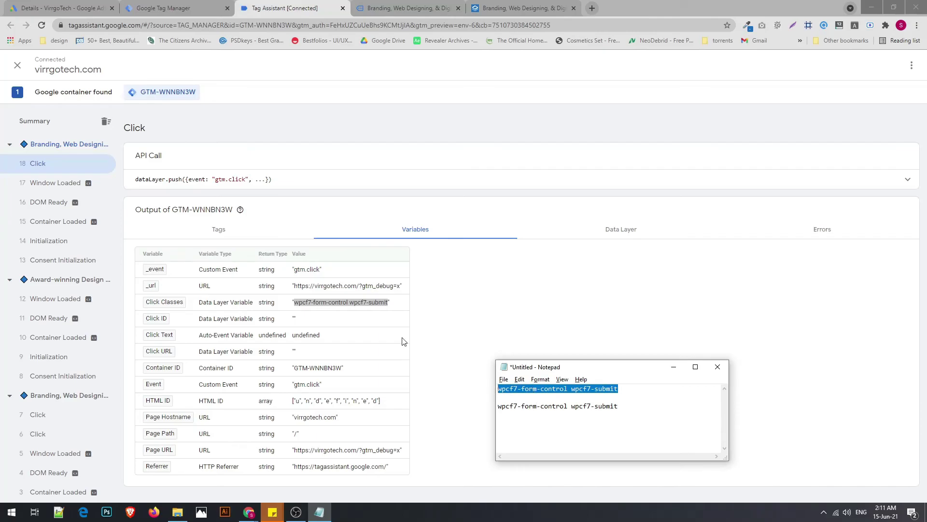
left_click(575, 403)
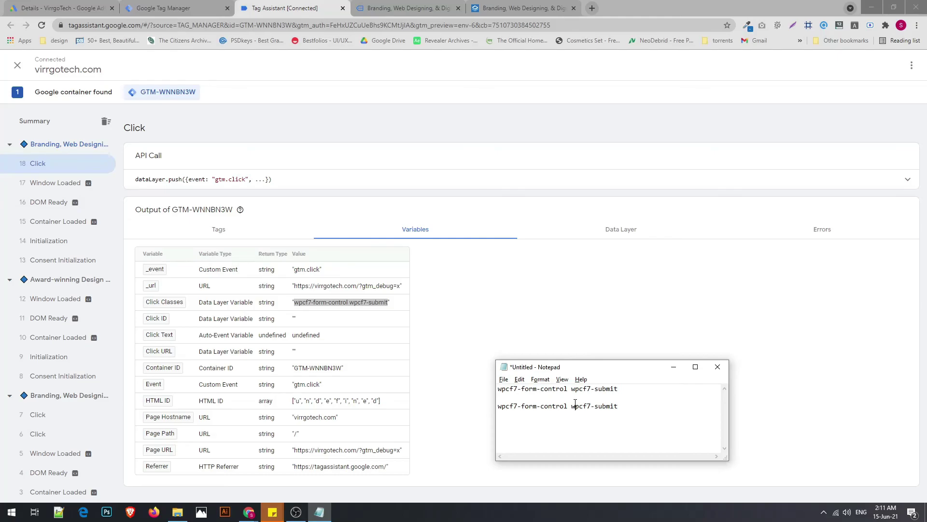
left_click_drag(631, 390, 494, 389)
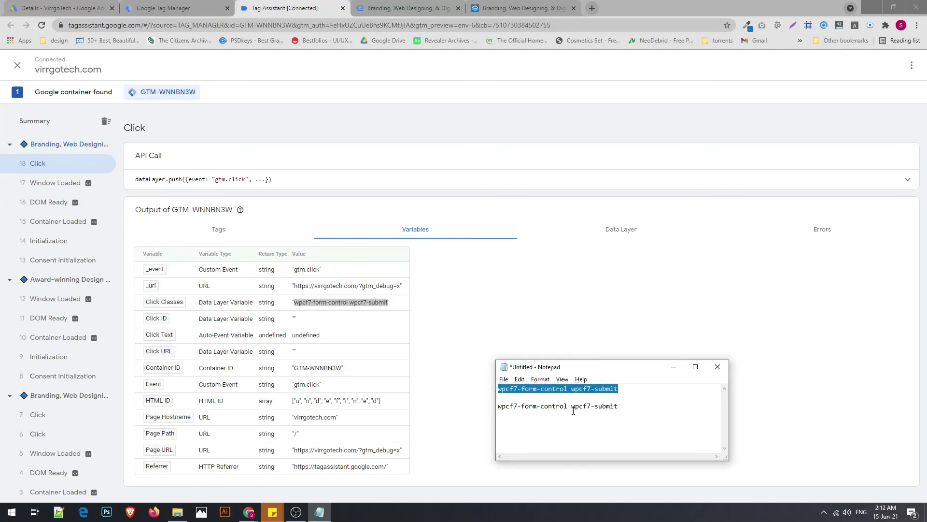
left_click_drag(625, 406, 496, 406)
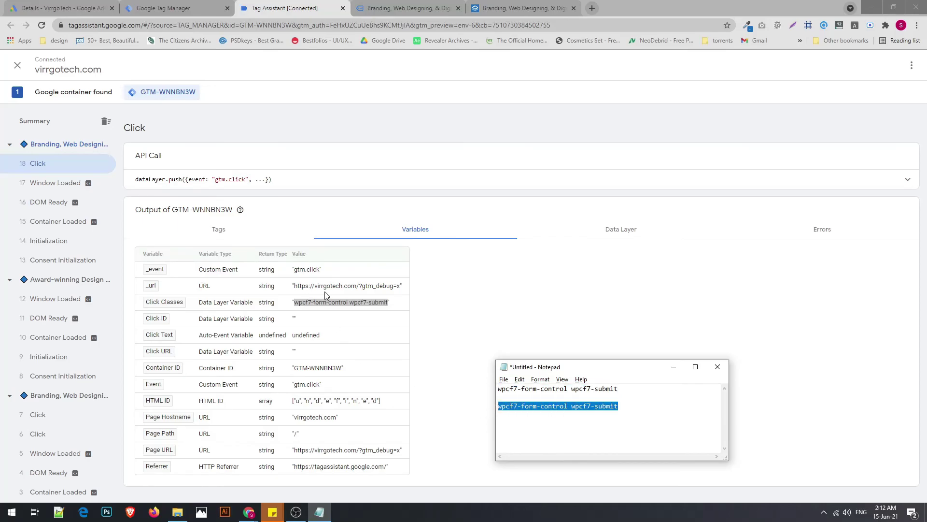
left_click(325, 304)
left_click(325, 305)
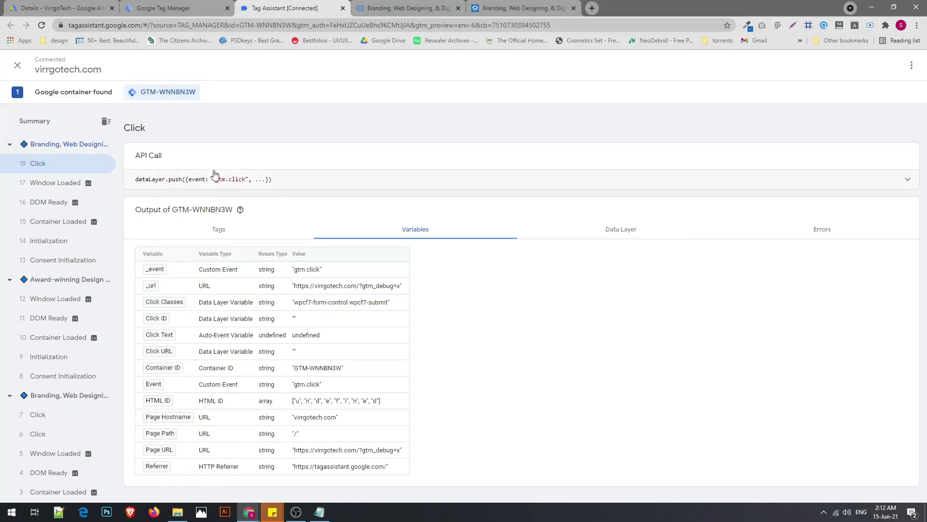